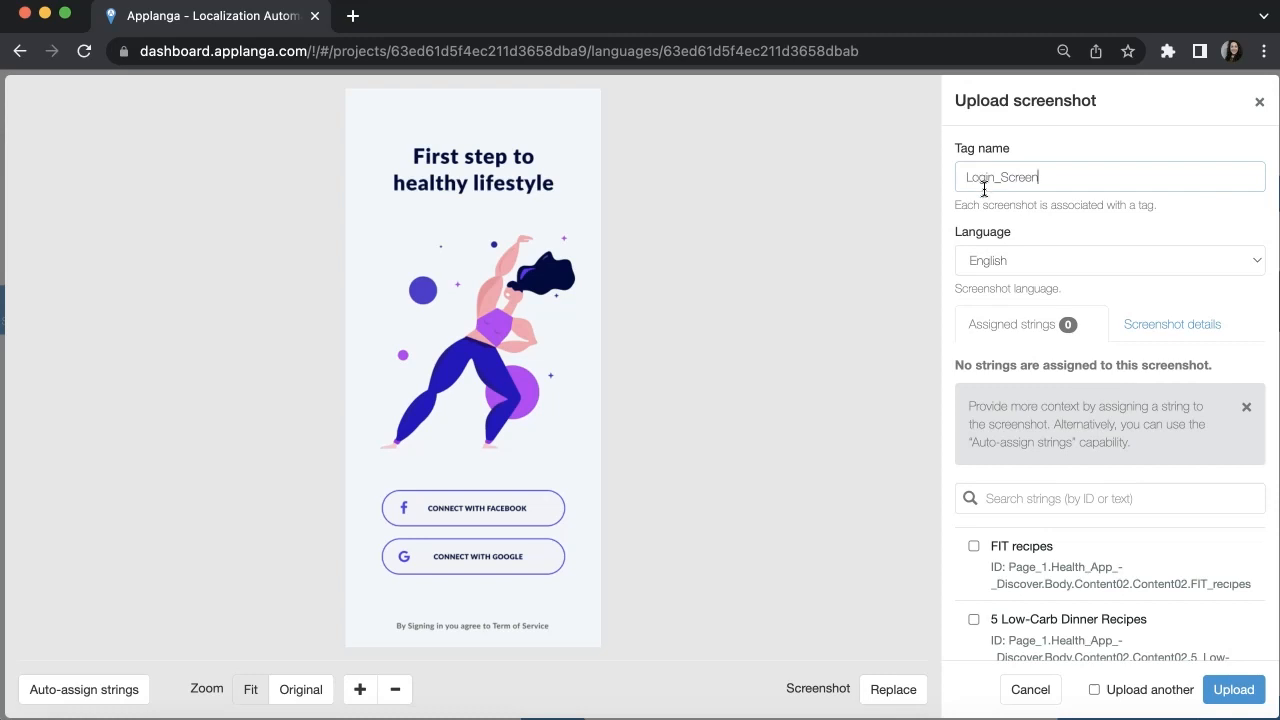
# Keep the screenshot language as English and assign the "CONNECT WITH FACEBOOK" string by searching for "connect with facebook" in the string list.
pyautogui.click(1109, 261)
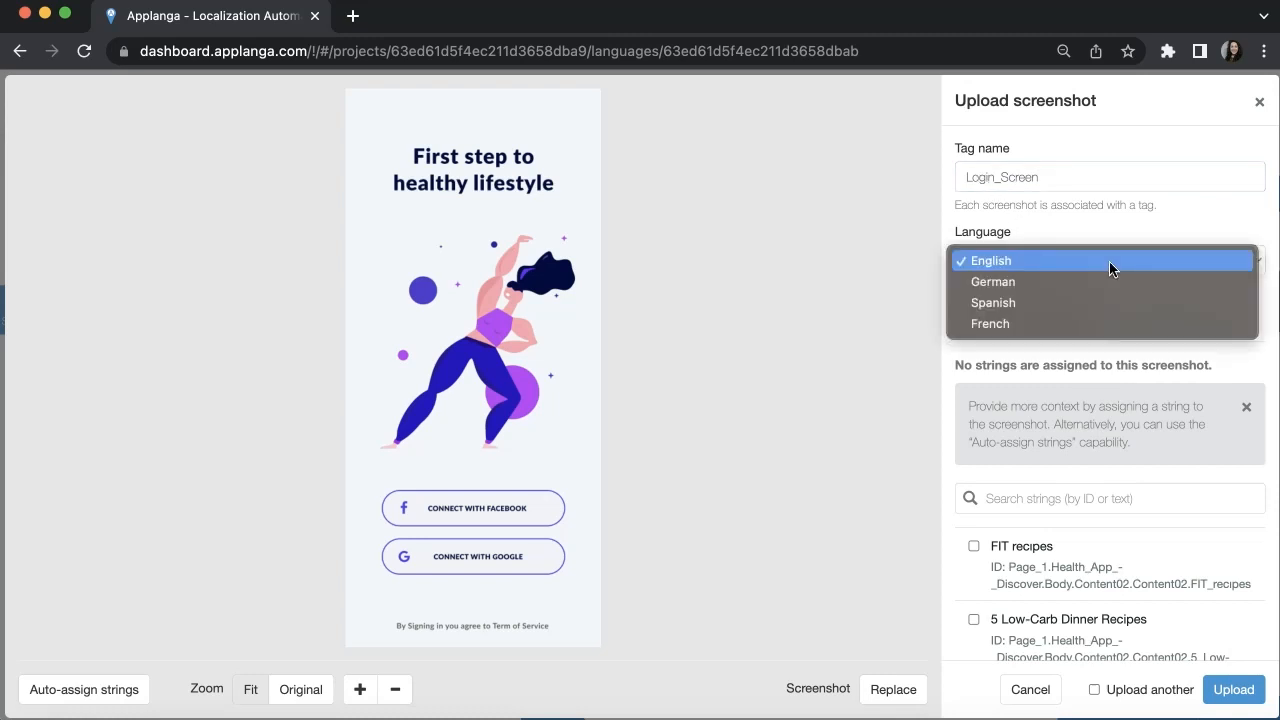
pyautogui.click(1109, 262)
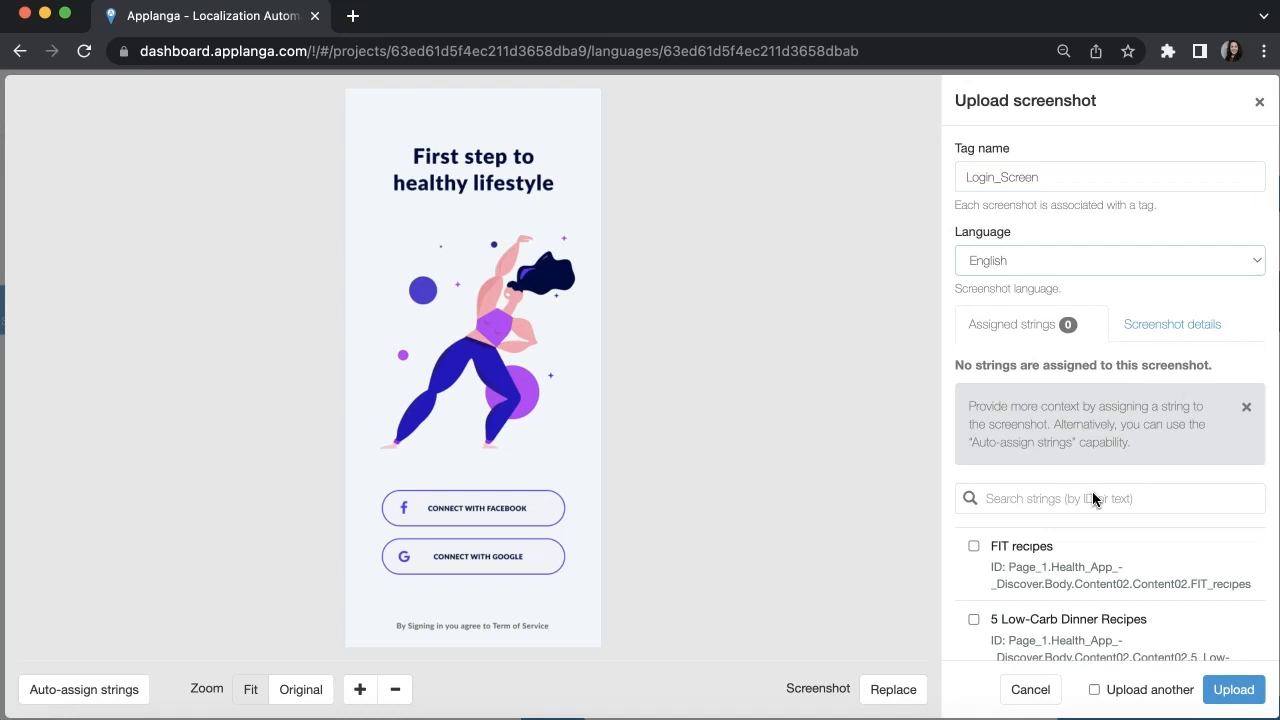
pyautogui.click(1119, 503)
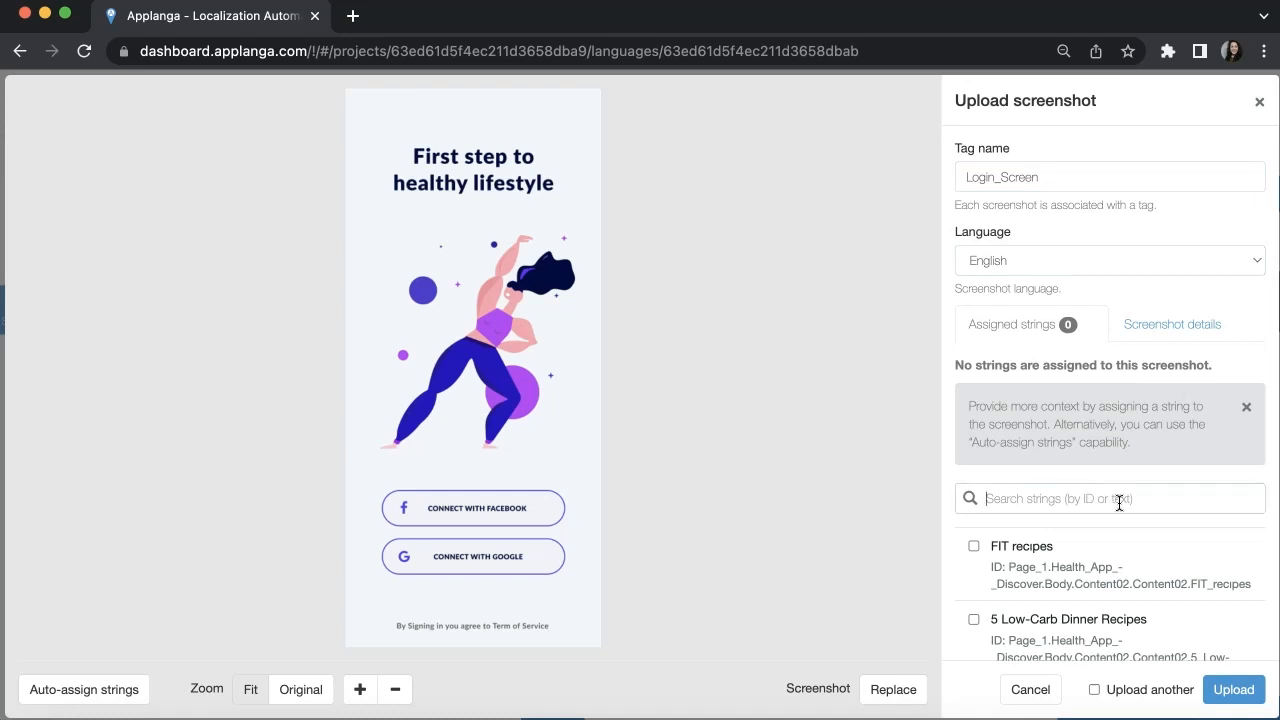
pyautogui.write('conn')
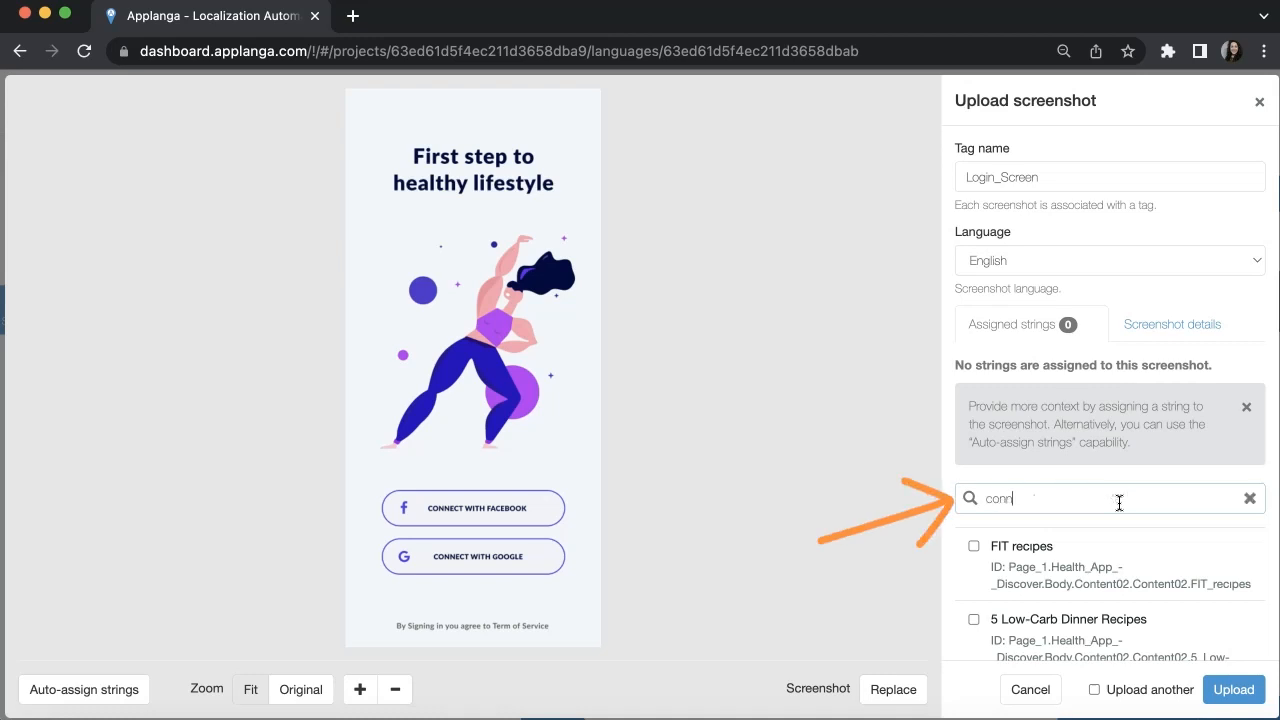
pyautogui.write('ect w')
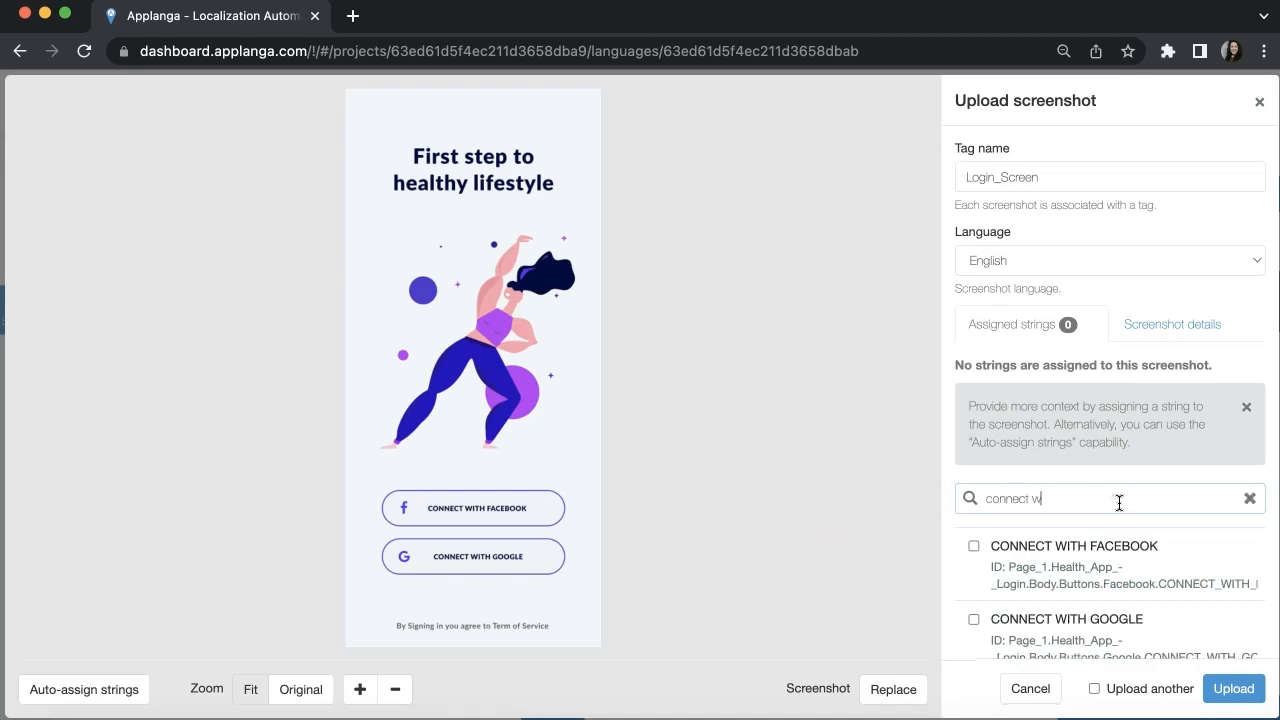
pyautogui.write('ith facebook')
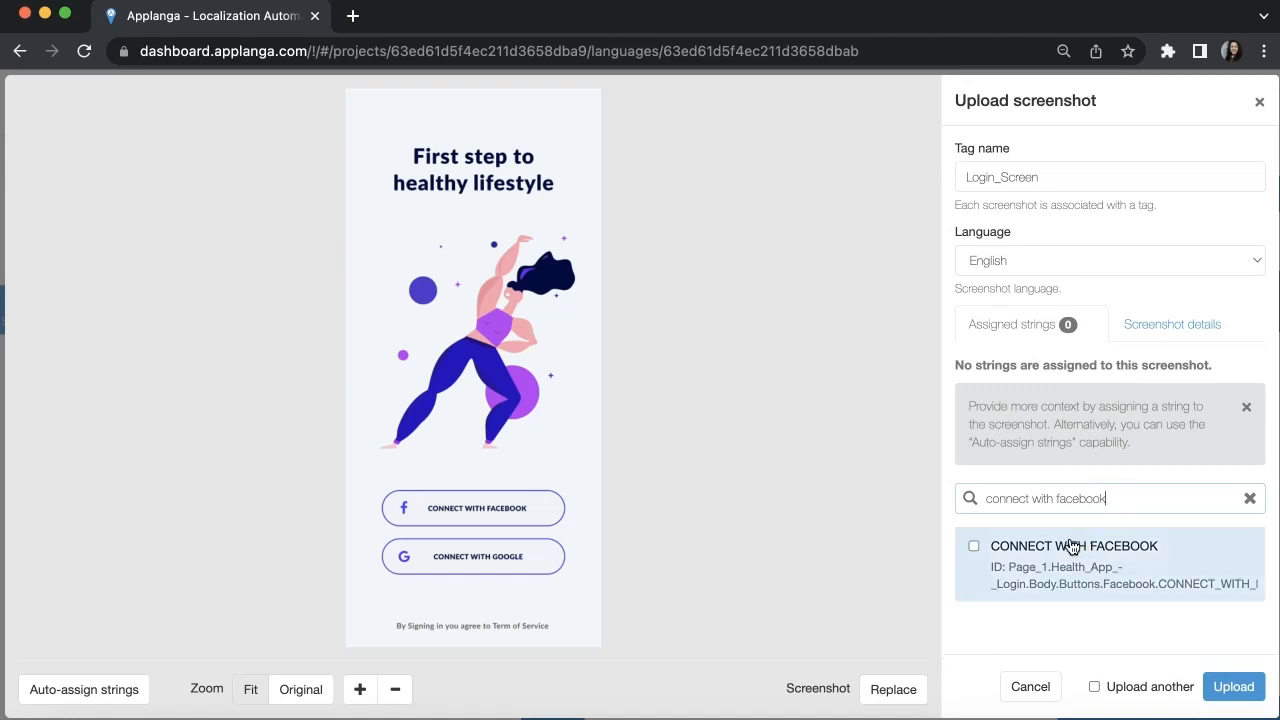
pyautogui.click(975, 546)
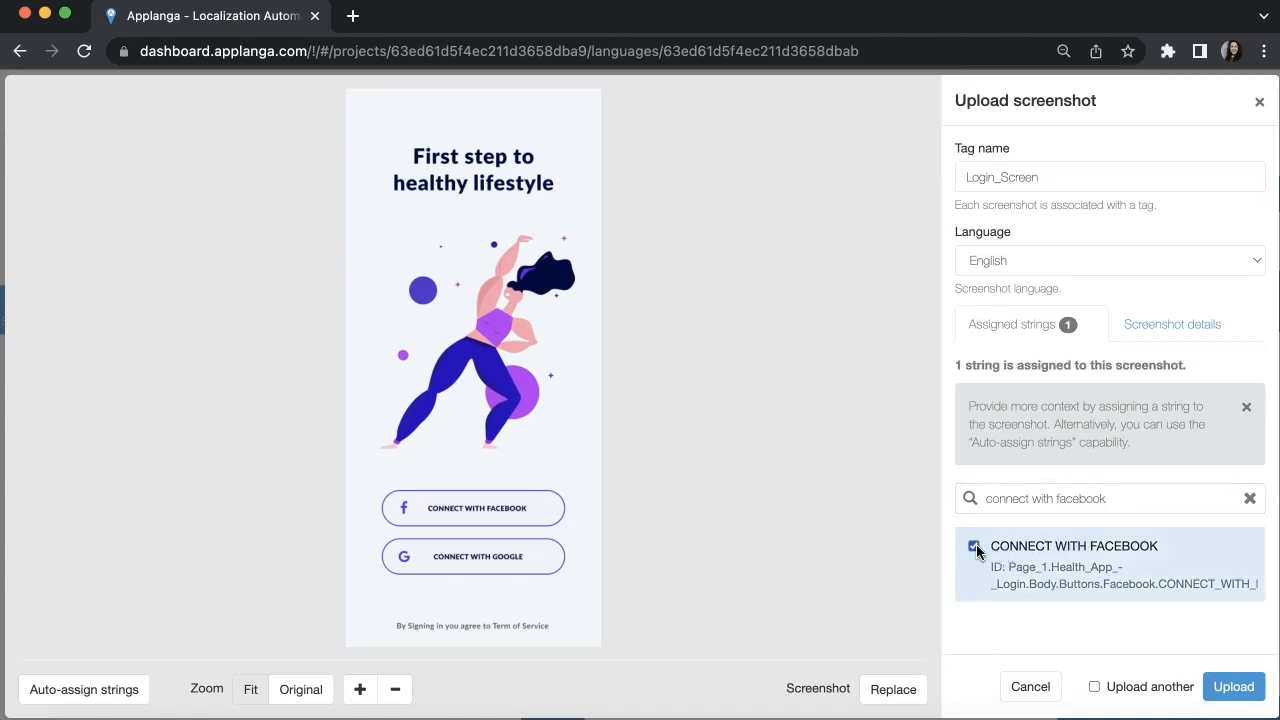
pyautogui.click(1248, 499)
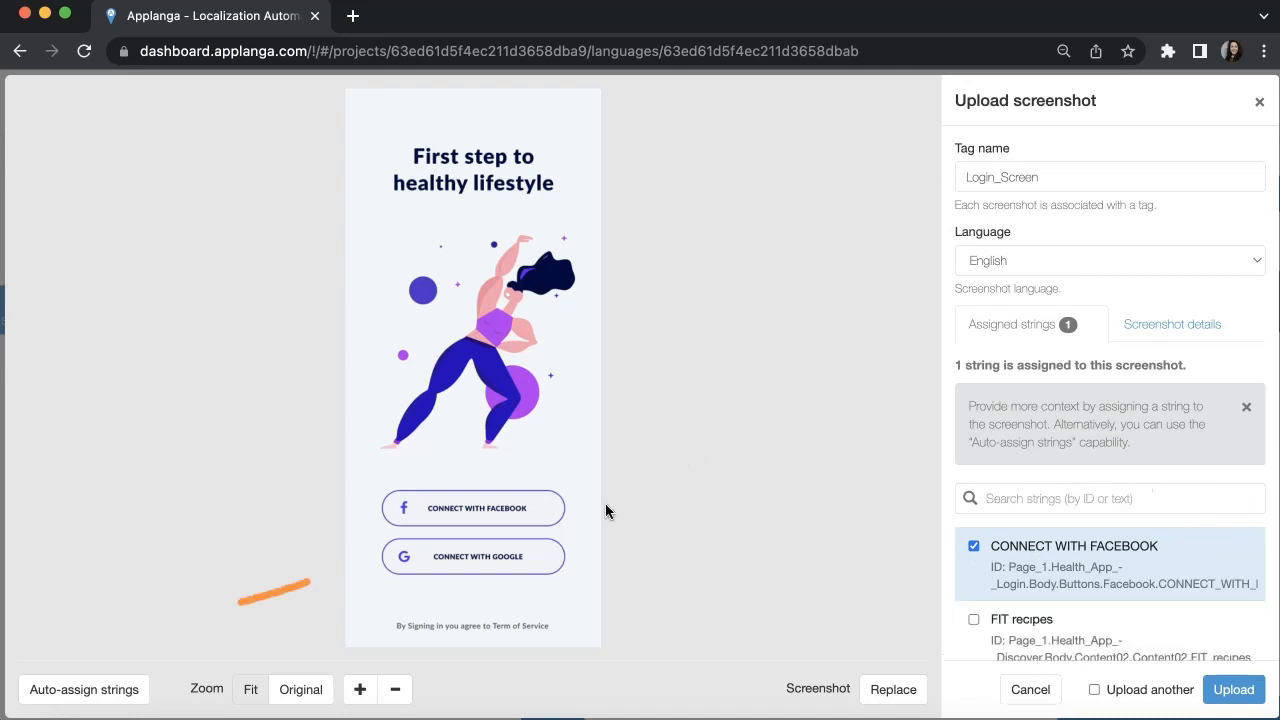
# Mark the "CONNECT WITH GOOGLE" button text on the screenshot and assign the matching string to that area.
pyautogui.moveTo(426, 548); pyautogui.dragTo(532, 569)
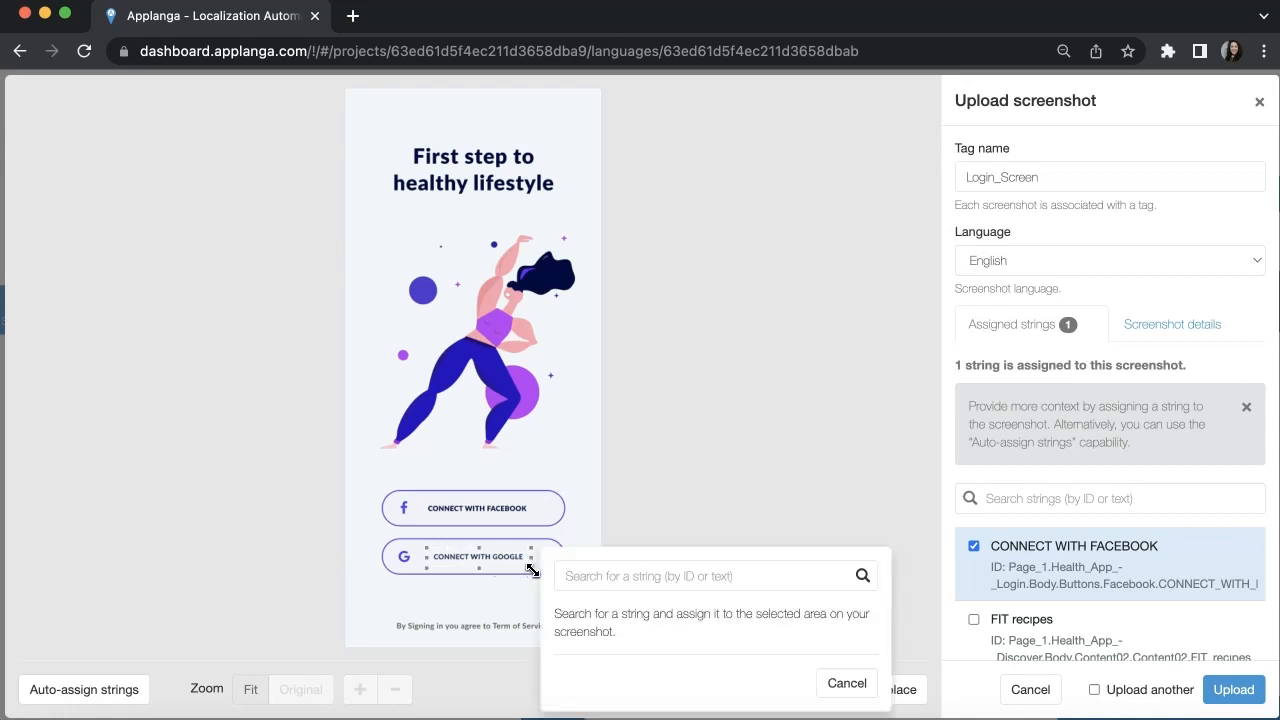
pyautogui.click(581, 575)
pyautogui.write('g')
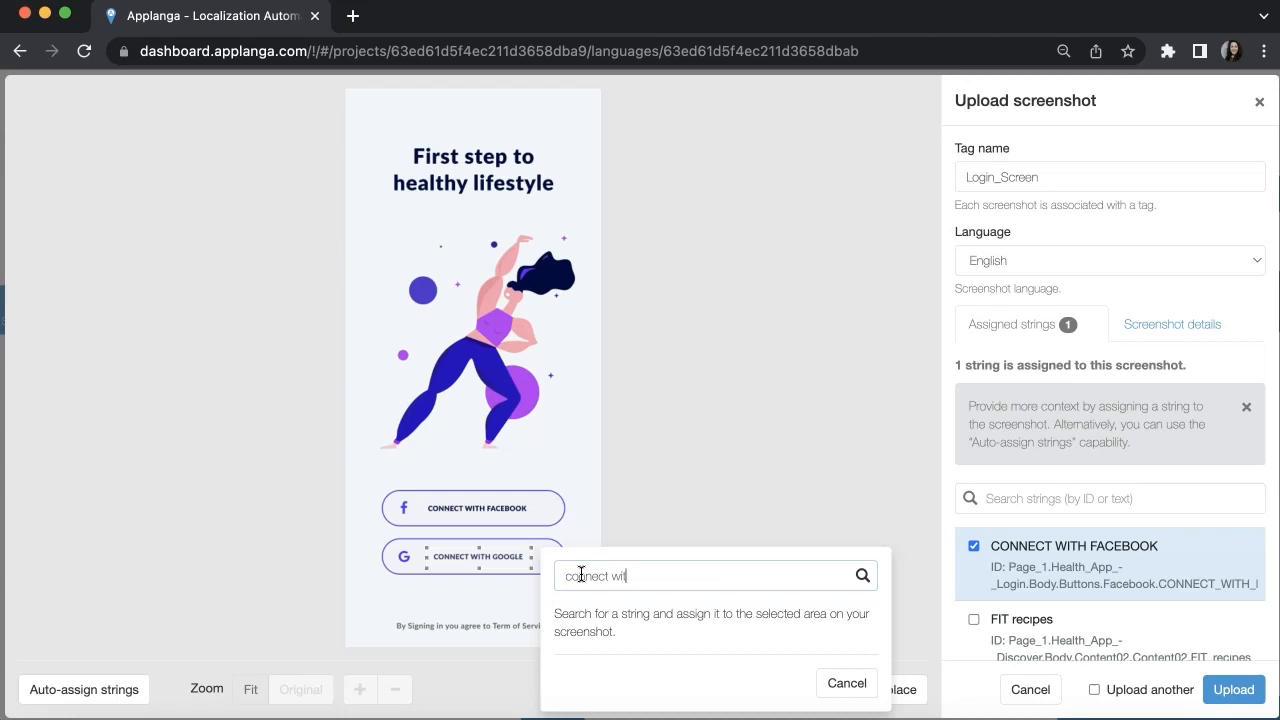
pyautogui.write('onnect with google')
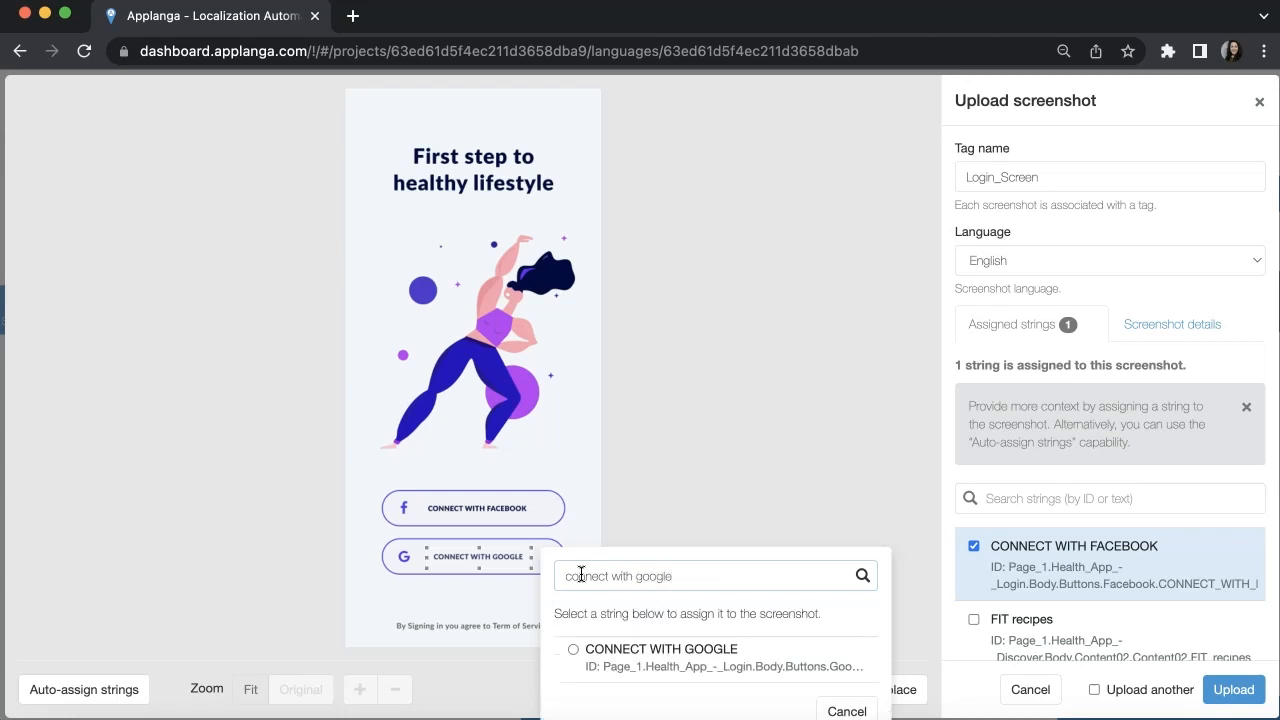
pyautogui.click(572, 645)
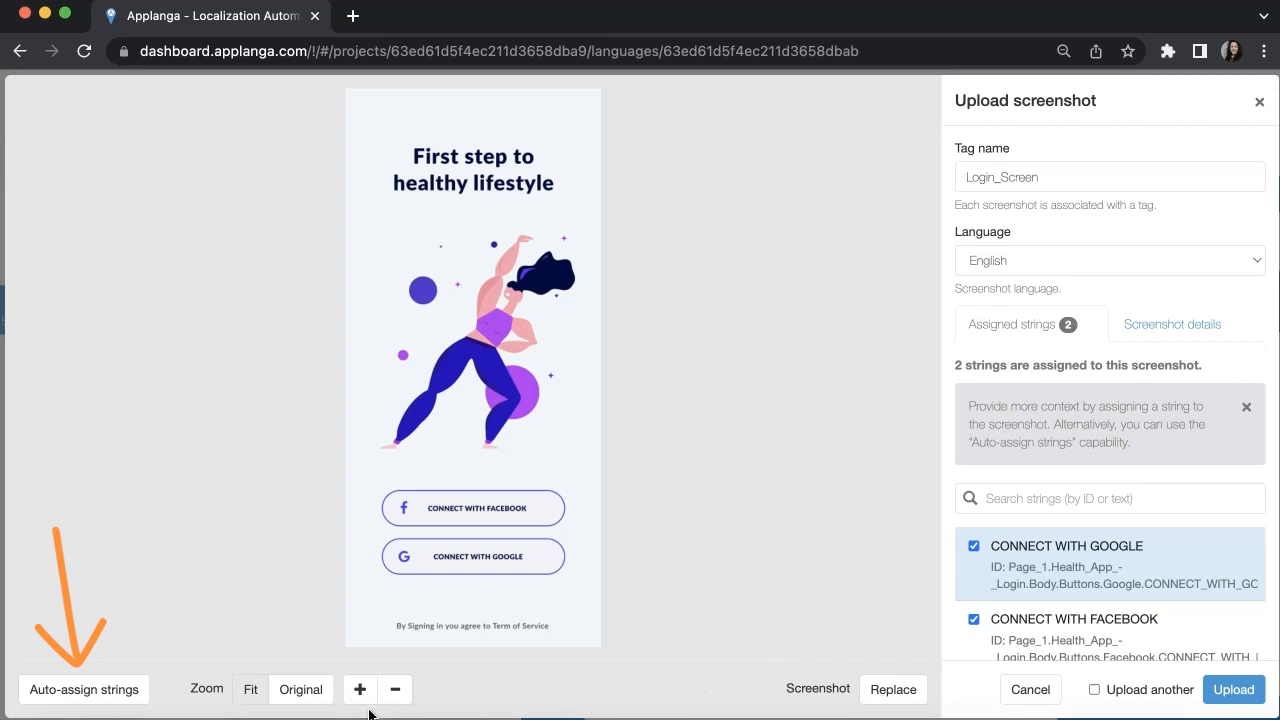
# Run Auto-Assign on the screenshot, acknowledging its effect on currently marked strings.
pyautogui.click(136, 700)
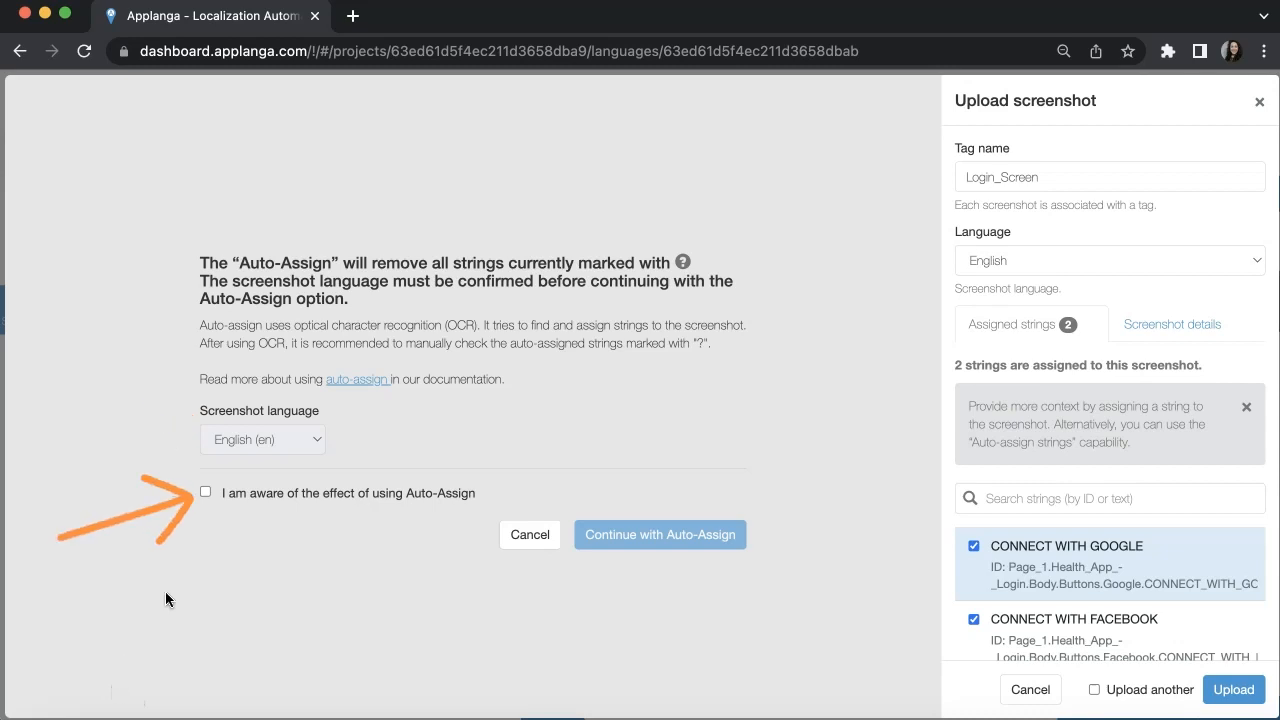
pyautogui.click(205, 493)
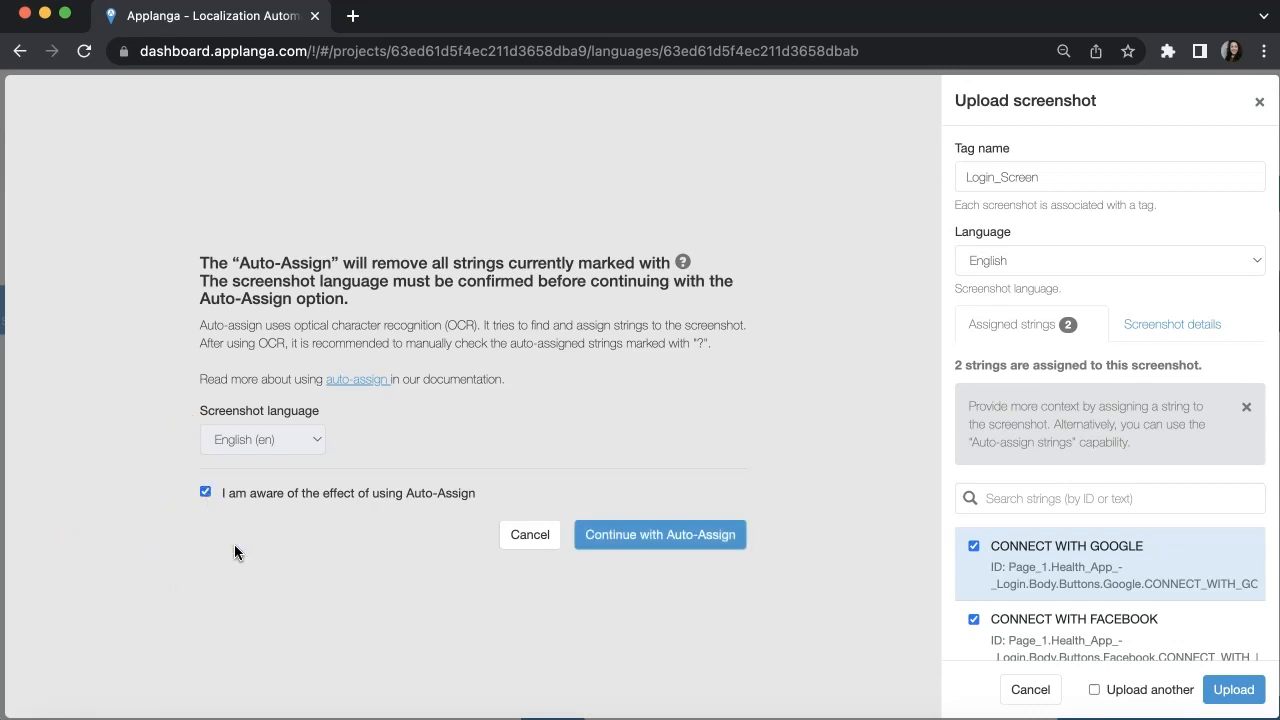
pyautogui.click(626, 545)
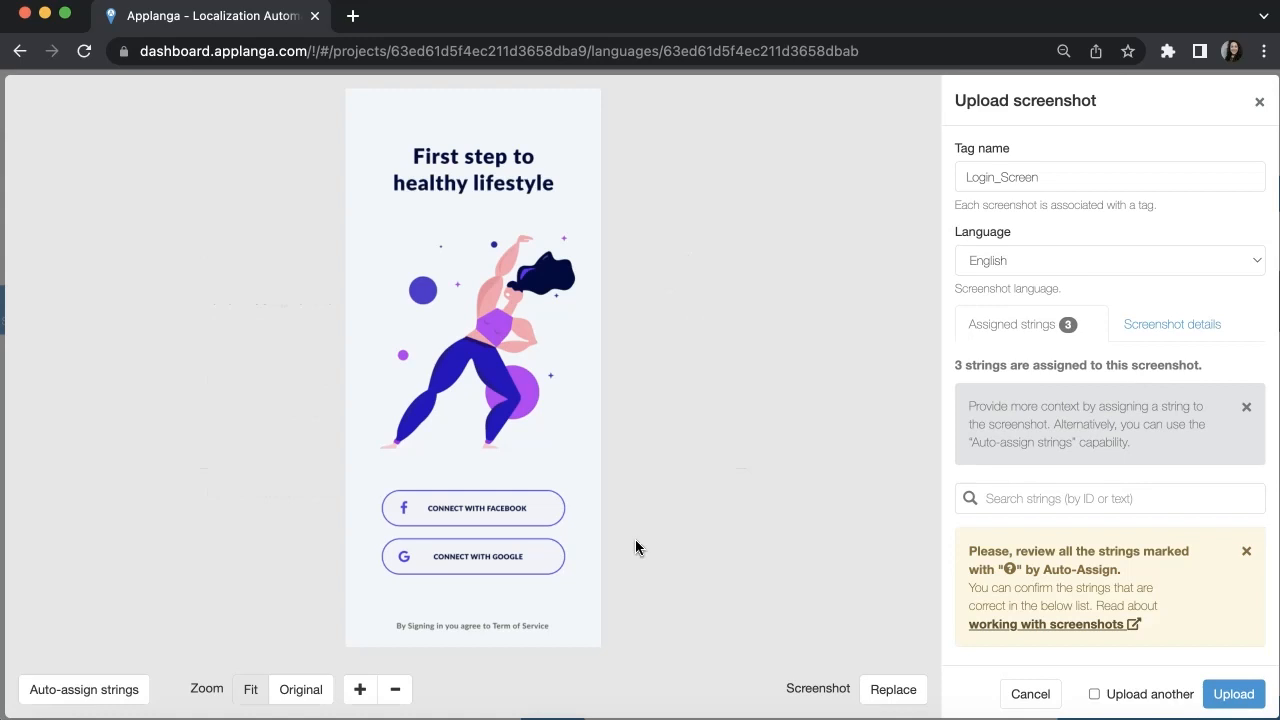
# Dismiss the Auto-Assign review notice and confirm the automatically assigned string "First step to healthy lifestyle".
pyautogui.click(1246, 551)
pyautogui.scroll(-3, 1200, 570)
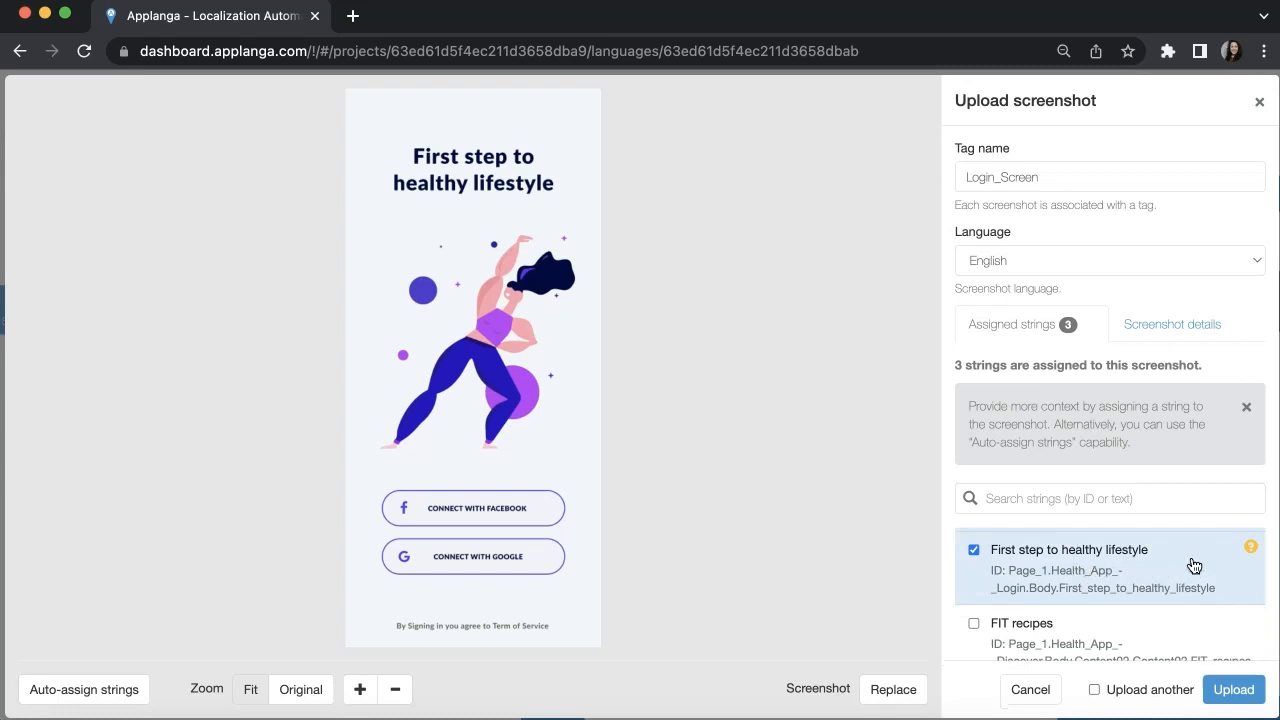
pyautogui.click(1251, 551)
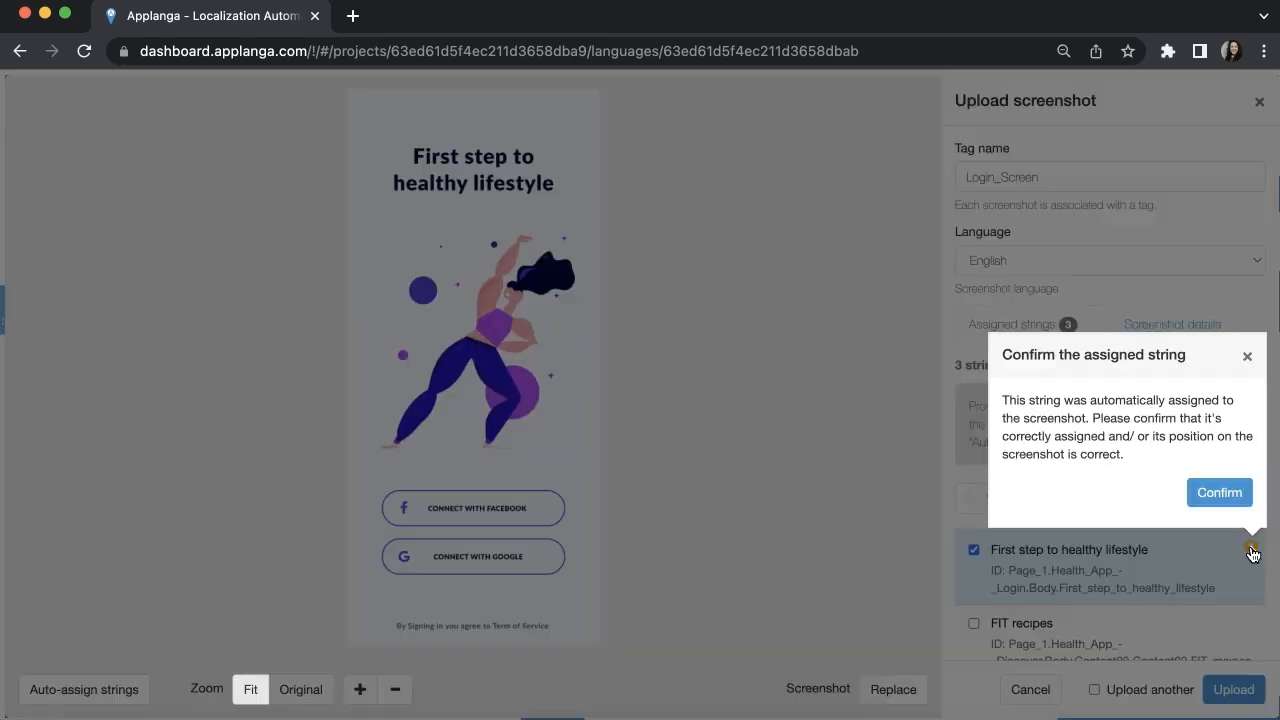
pyautogui.click(1219, 493)
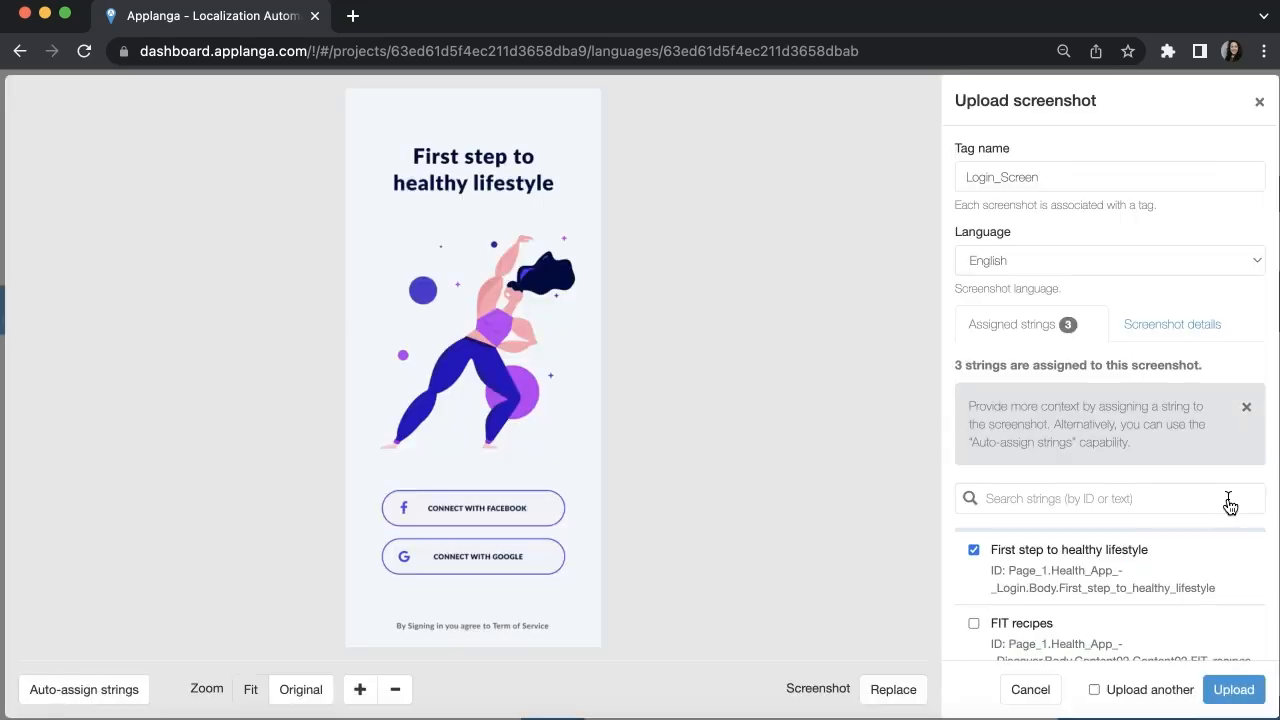
# Review the screenshot details and upload the Login_Screen screenshot.
pyautogui.click(1184, 330)
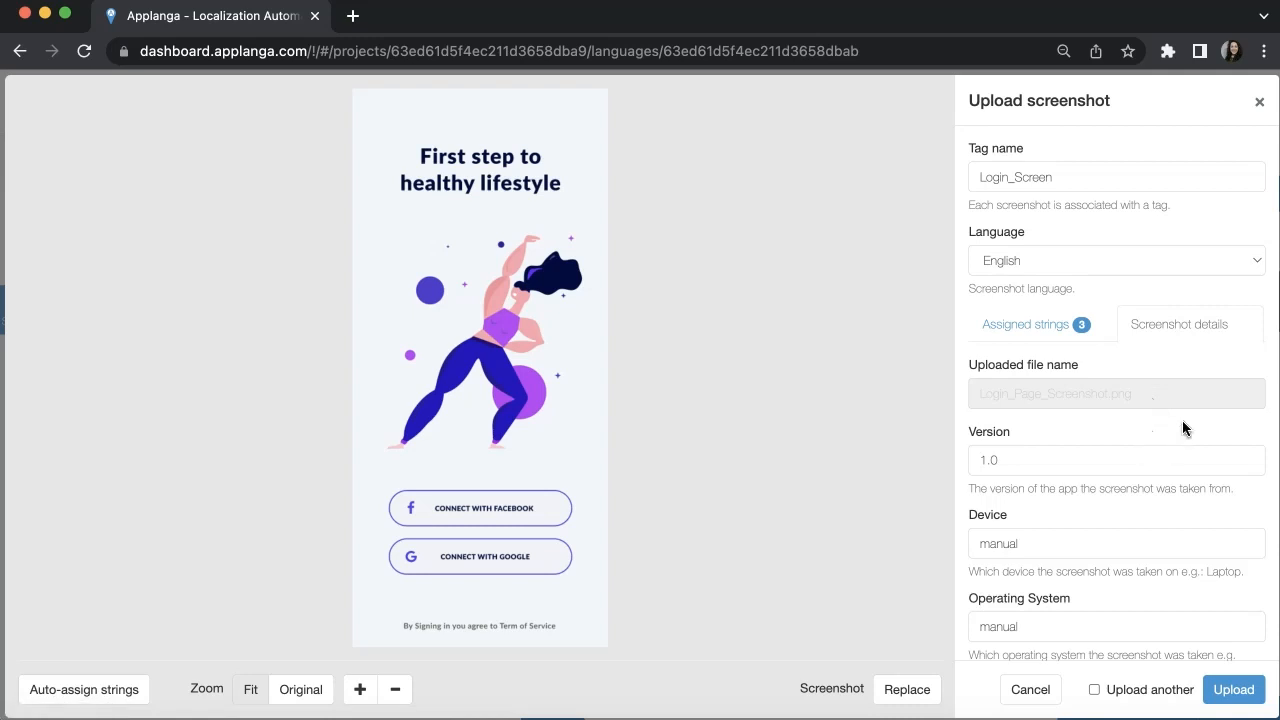
pyautogui.scroll(-3, 1156, 521)
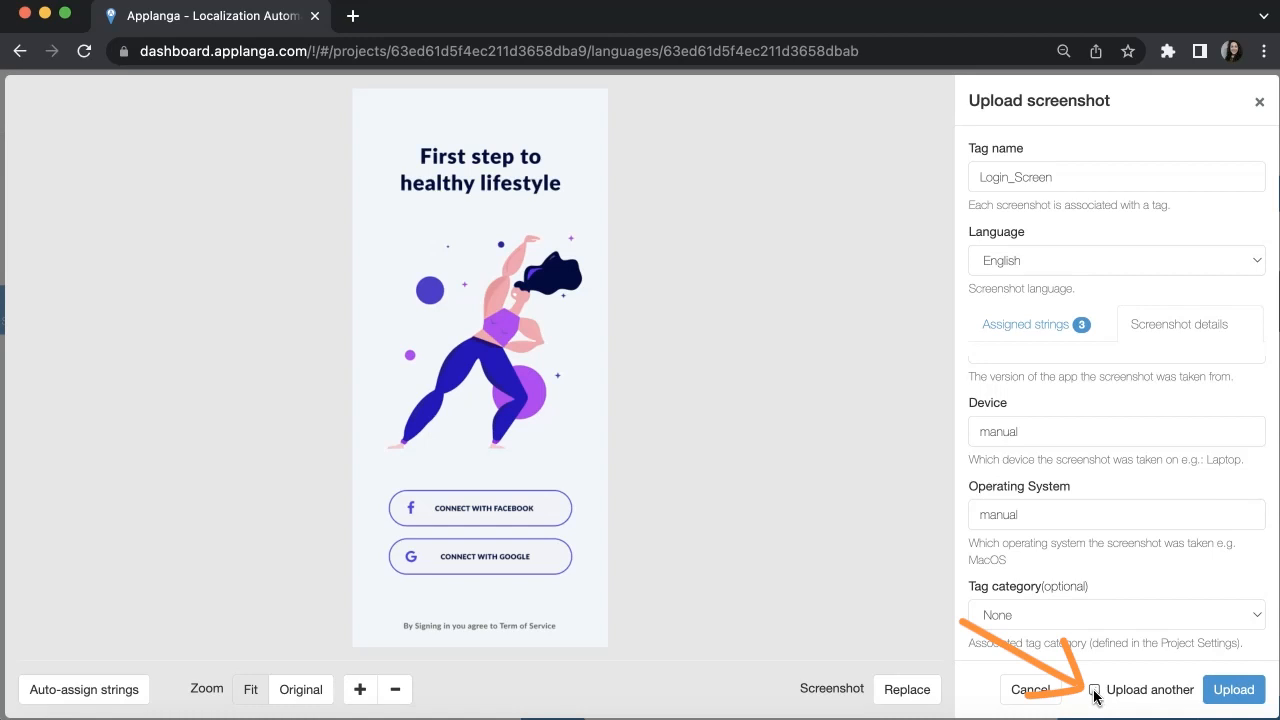
pyautogui.click(1224, 693)
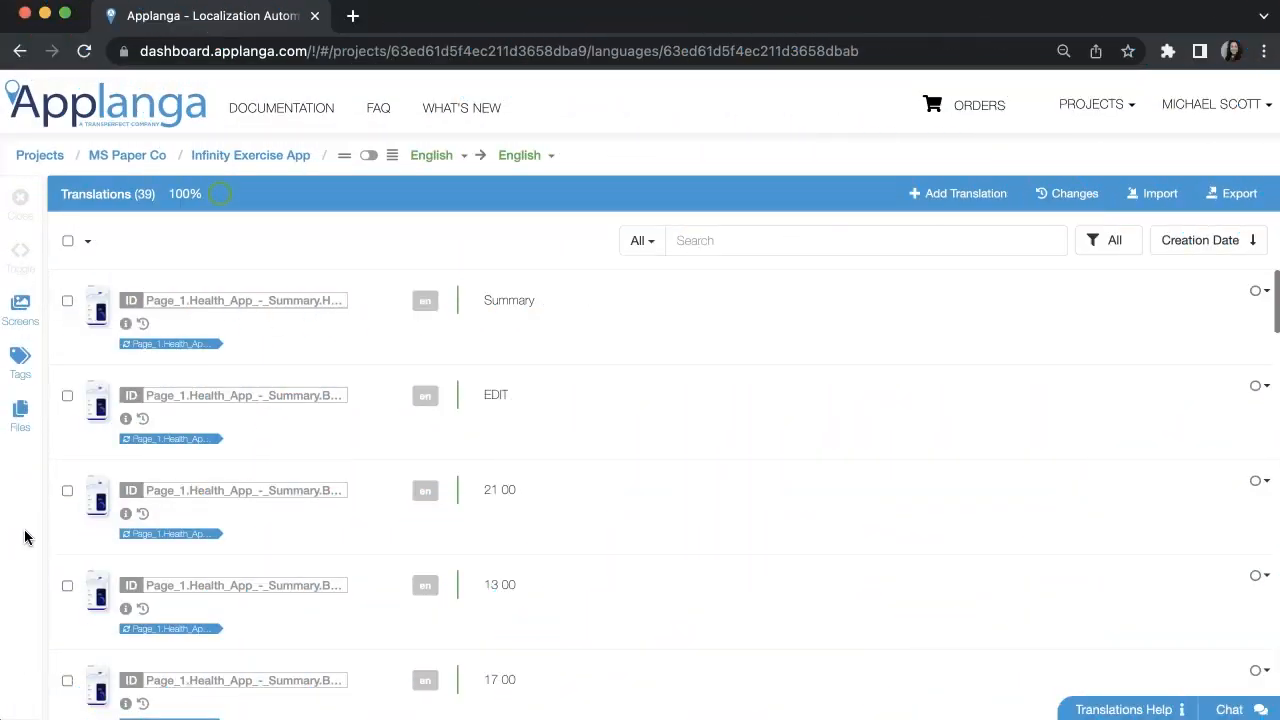
# Open the Health_App_-_Discover screen's variant for editing and rename its tag to Discover_page.
pyautogui.click(29, 307)
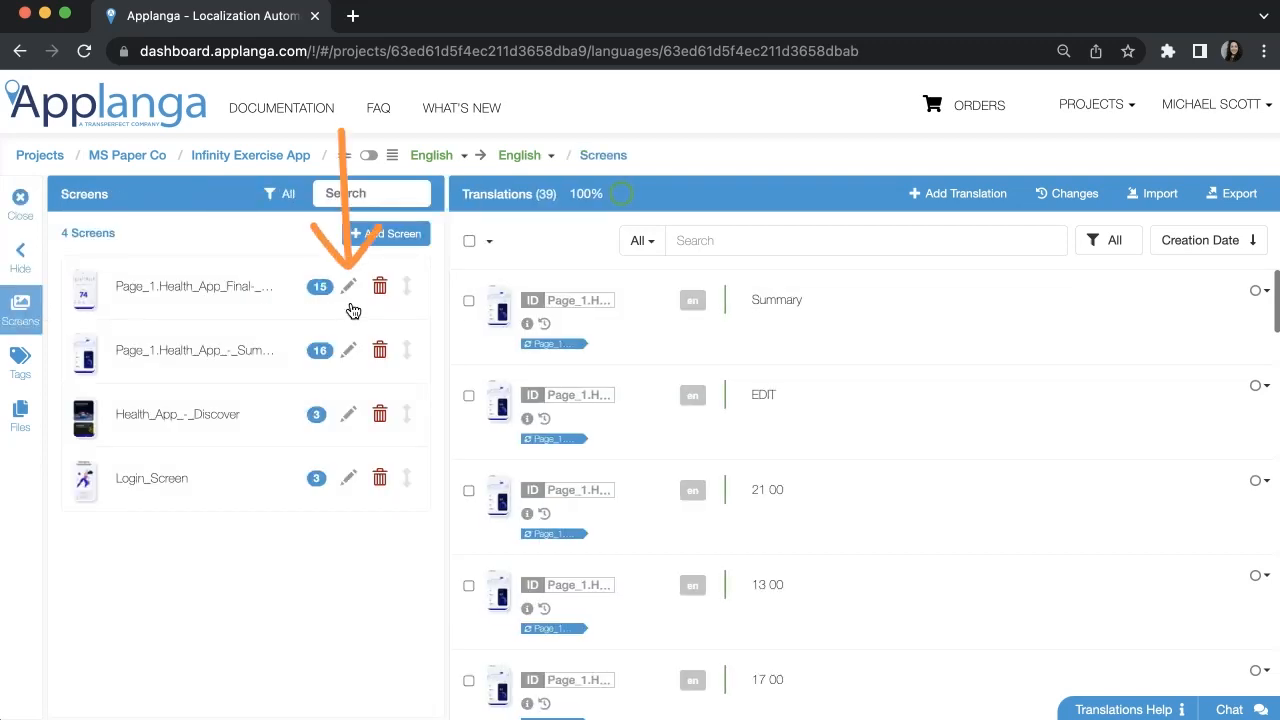
pyautogui.click(172, 418)
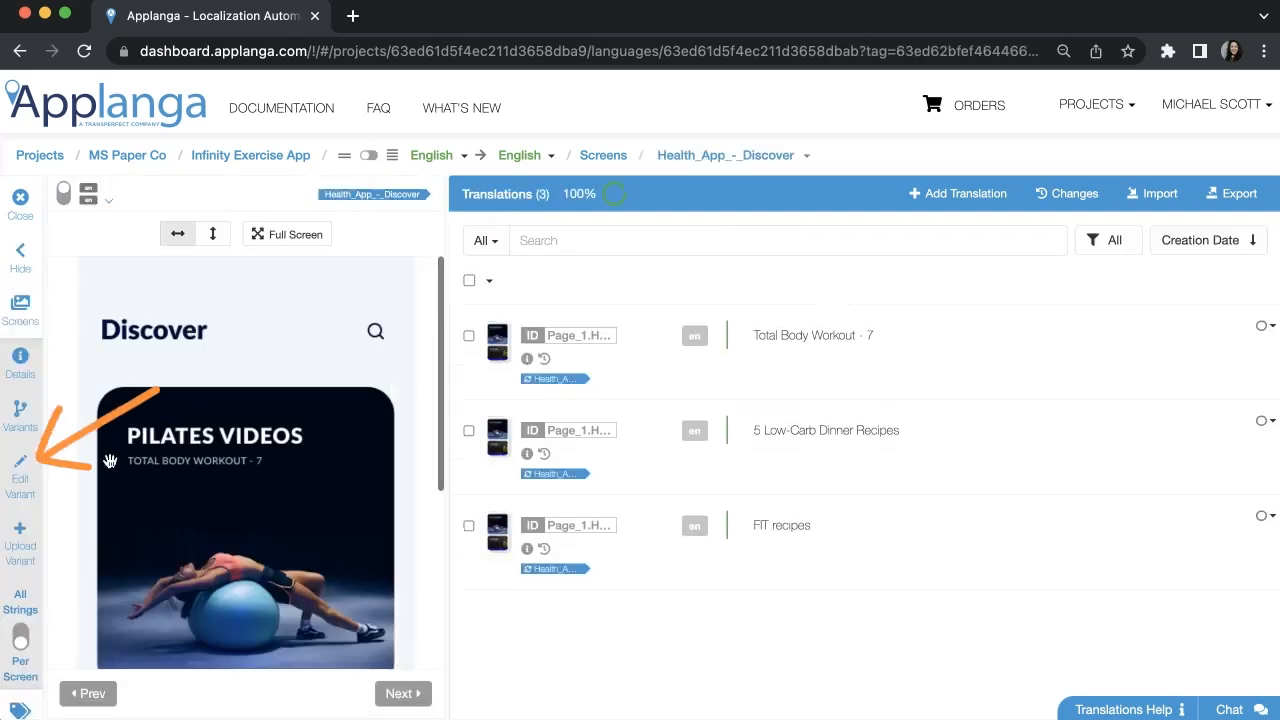
pyautogui.click(17, 487)
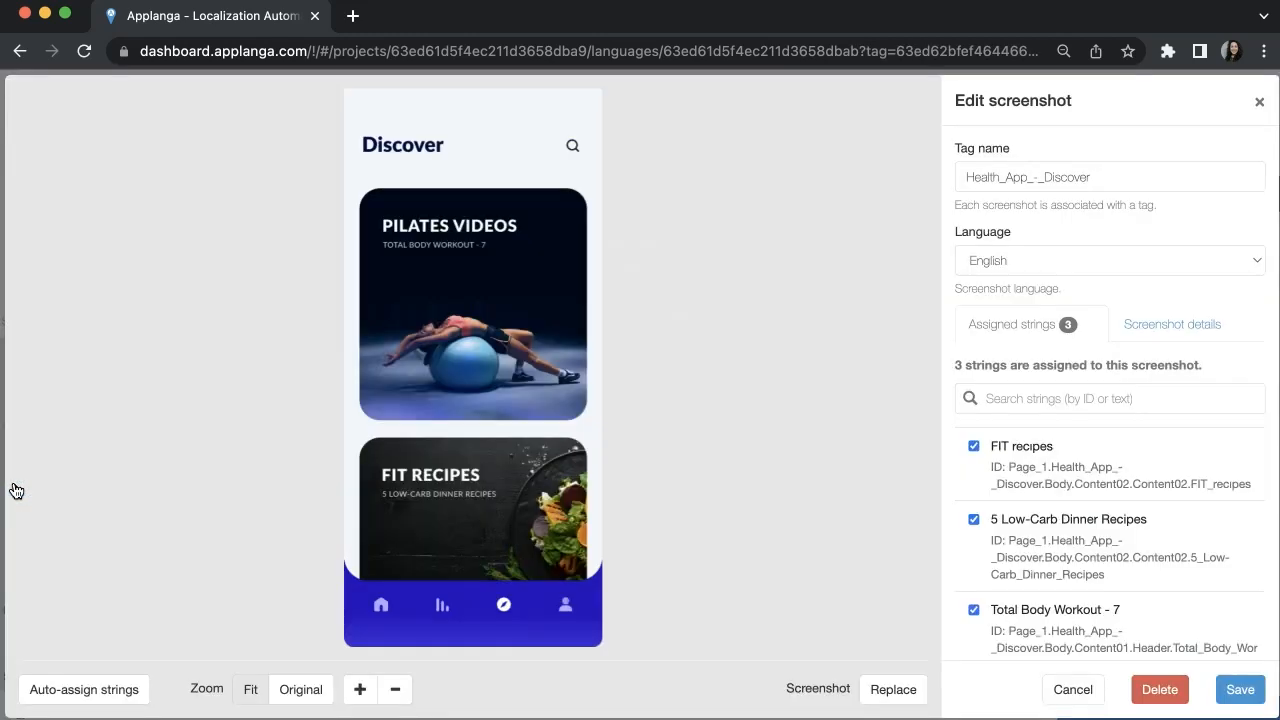
pyautogui.moveTo(1043, 177); pyautogui.dragTo(940, 183)
pyautogui.press('BackSpace')
pyautogui.press('End')
pyautogui.write('_page')
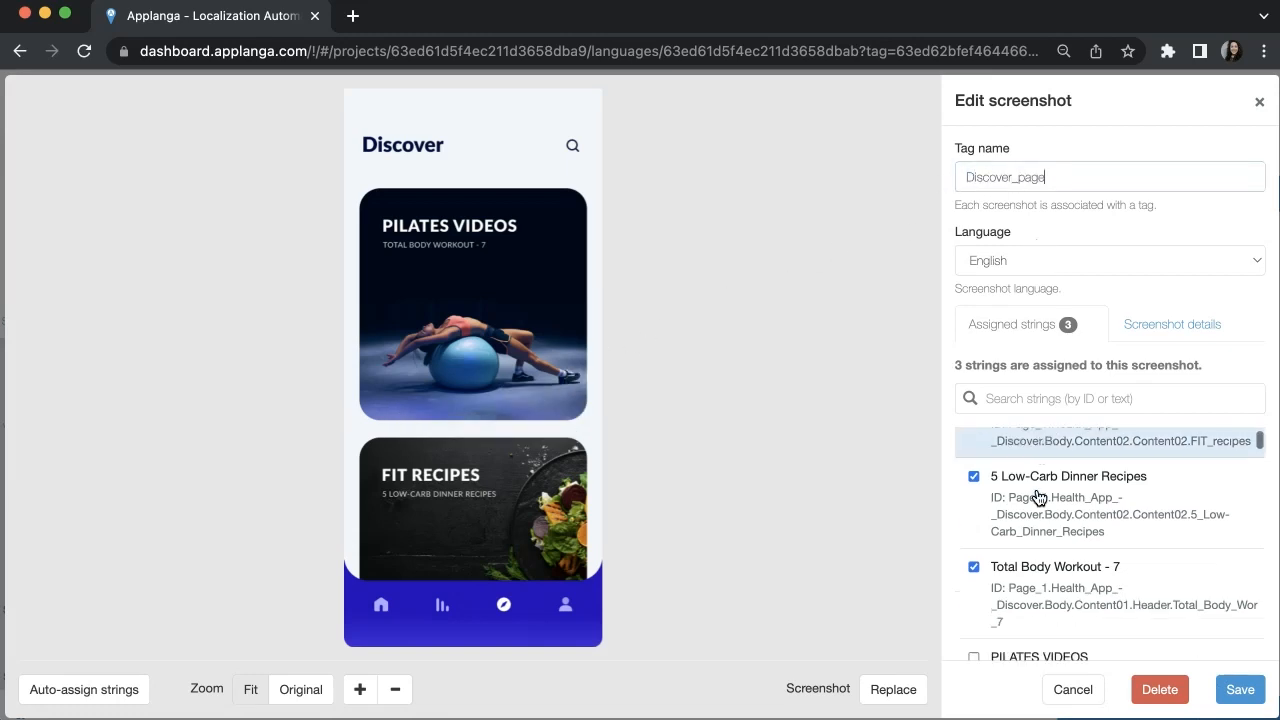
# Mark the "Discover" heading on the screenshot and assign the "Discover" string to that area.
pyautogui.moveTo(357, 130); pyautogui.dragTo(449, 164)
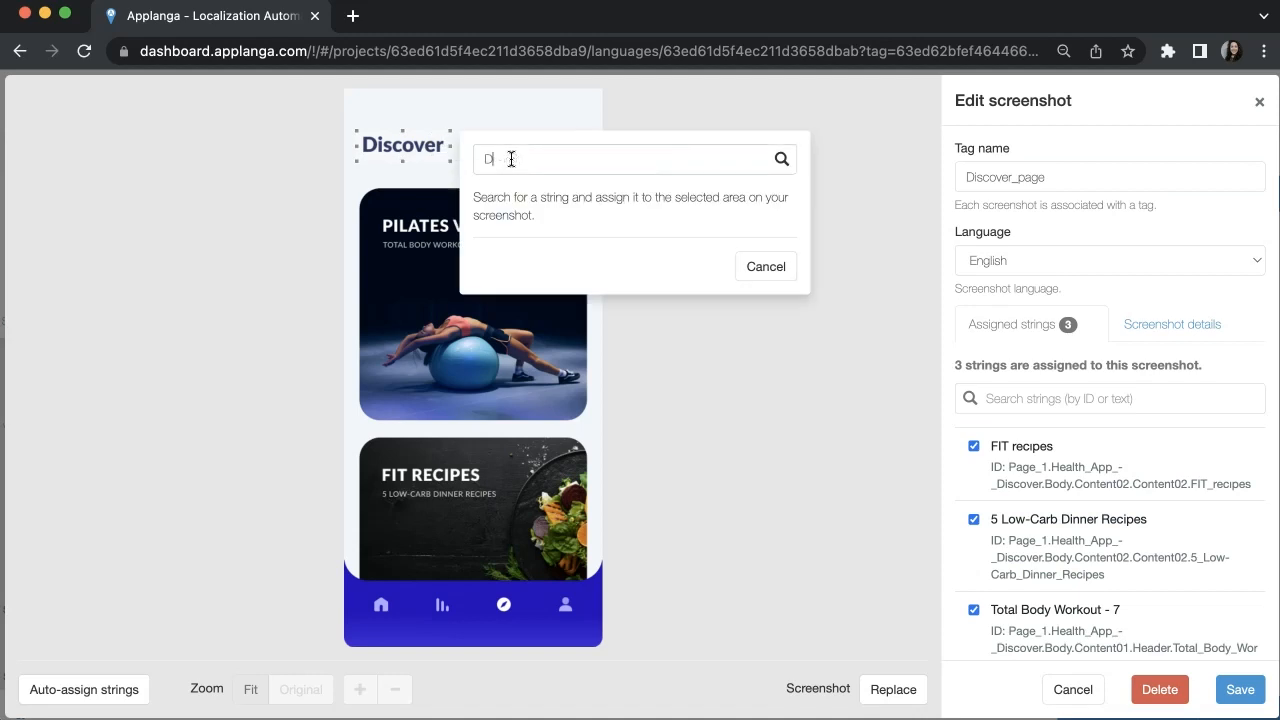
pyautogui.write('Discover')
pyautogui.click(509, 237)
# Unassign the "Total Body Workout - 7" string from the screenshot and assign "PILATES VIDEOS".
pyautogui.scroll(-2, 1022, 567)
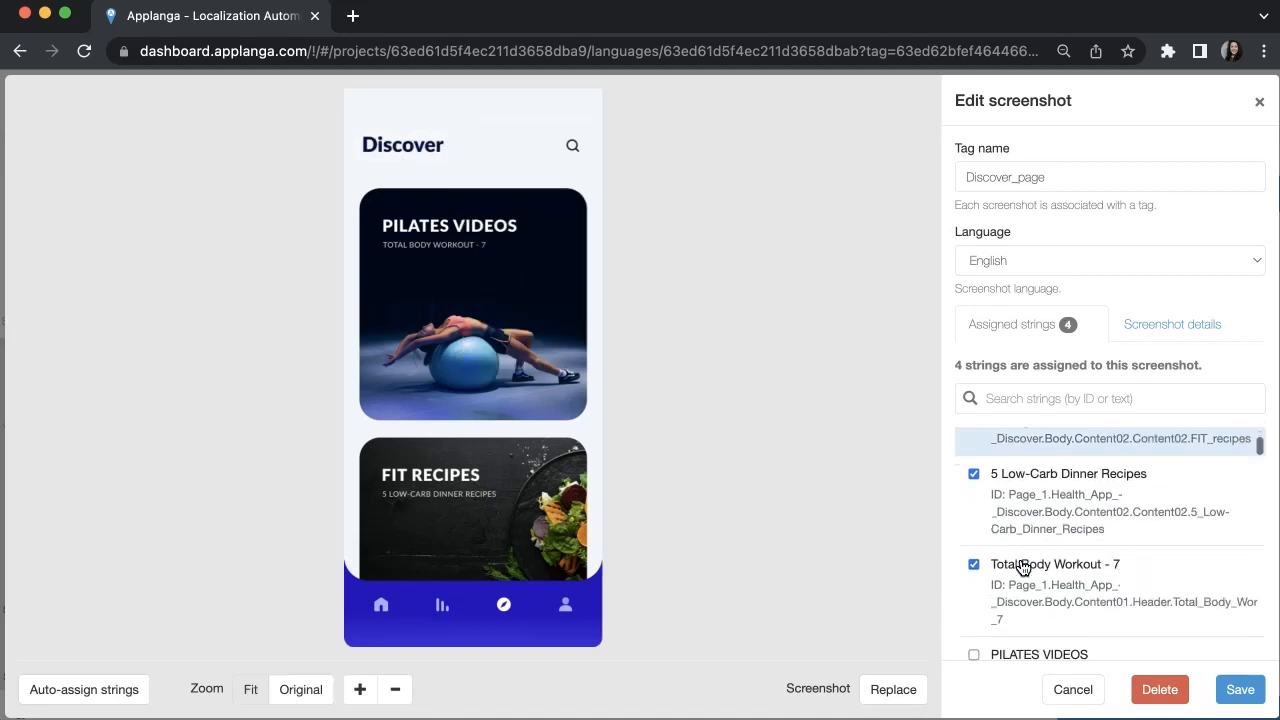
pyautogui.click(973, 530)
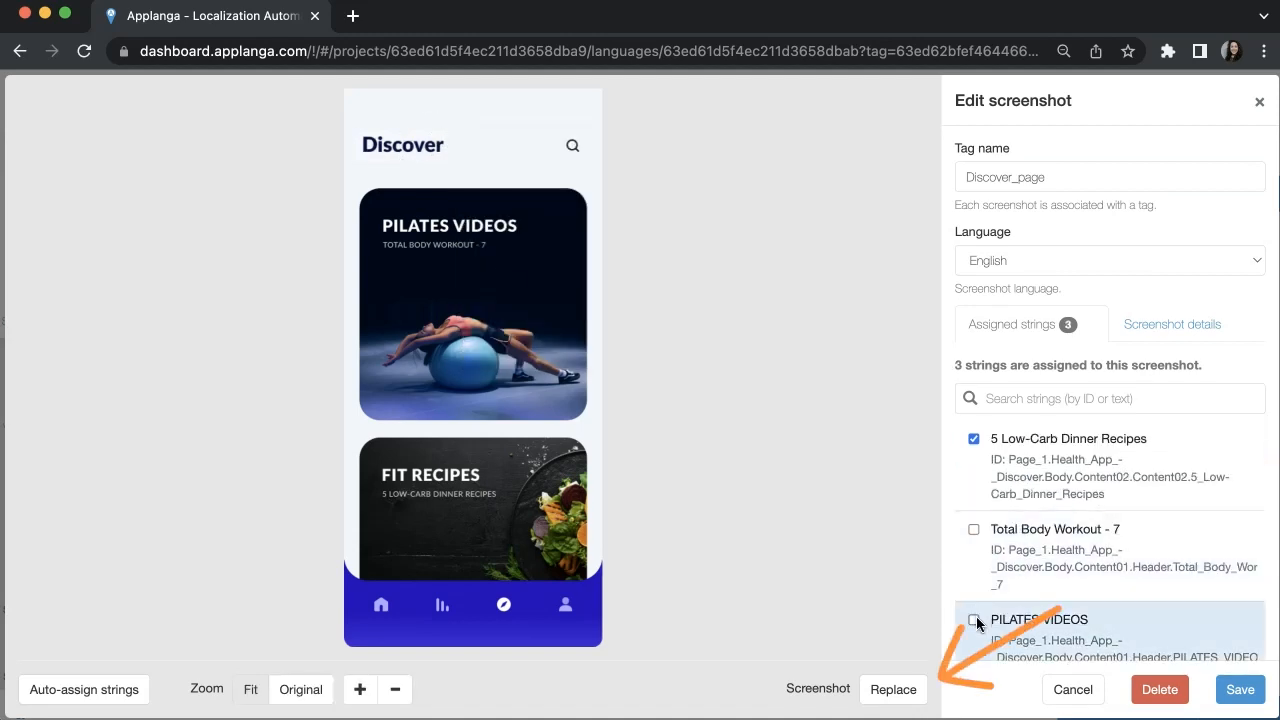
pyautogui.click(974, 619)
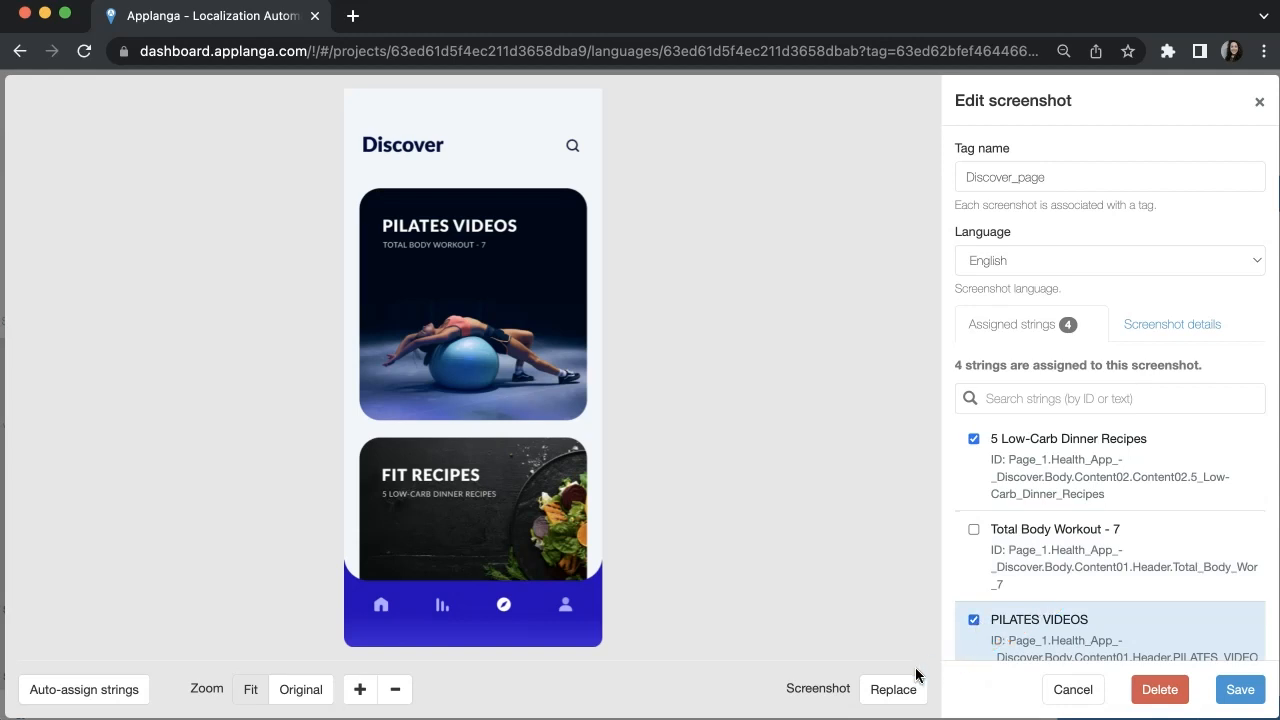
# Replace the Discover_page screenshot image with a new file and save the edited screenshot.
pyautogui.click(900, 689)
pyautogui.click(497, 431)
pyautogui.doubleClick(486, 240)
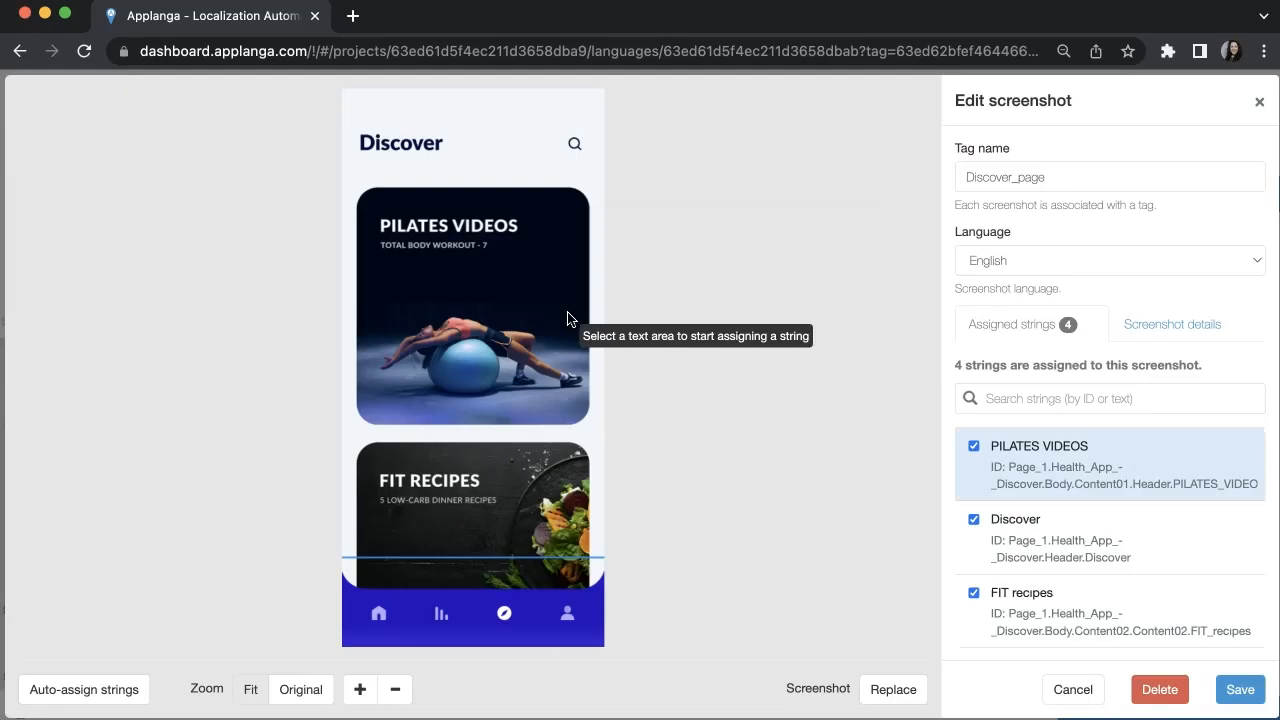
pyautogui.click(1240, 690)
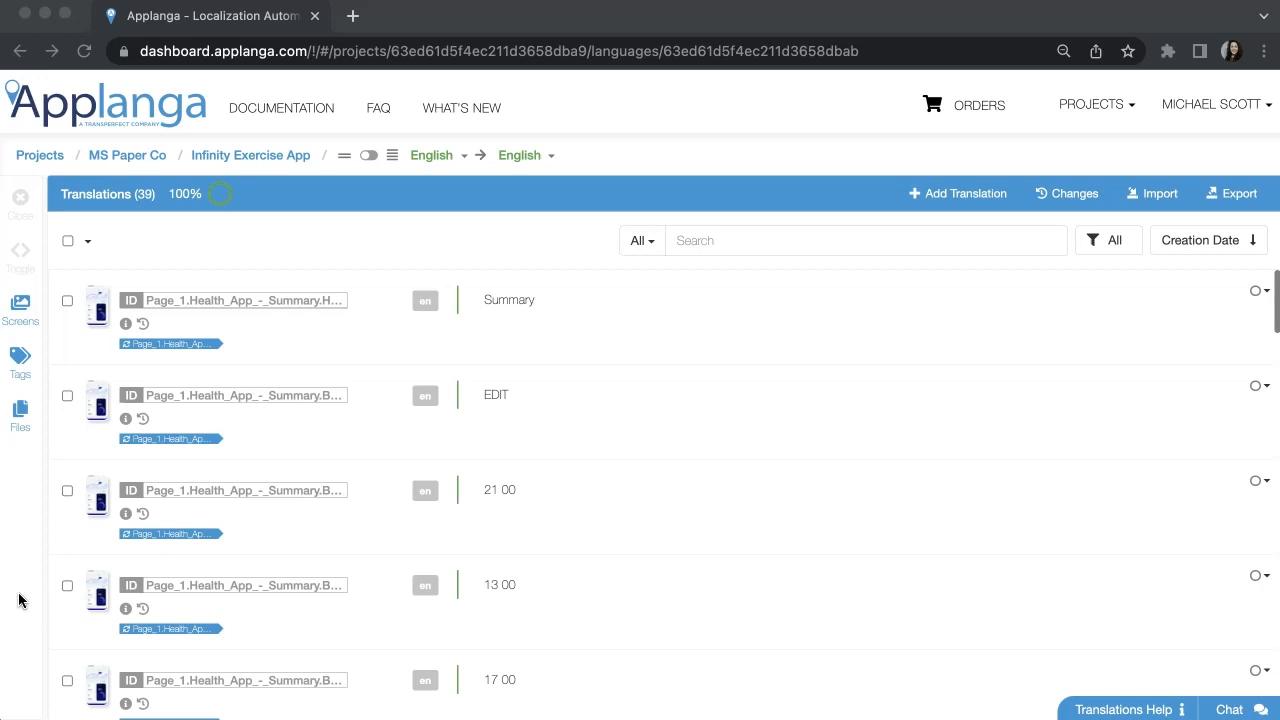
# Start a new variant of the Login_Screen screenshot from the file Login_Page_Screenshot_NEW.png.
pyautogui.click(22, 311)
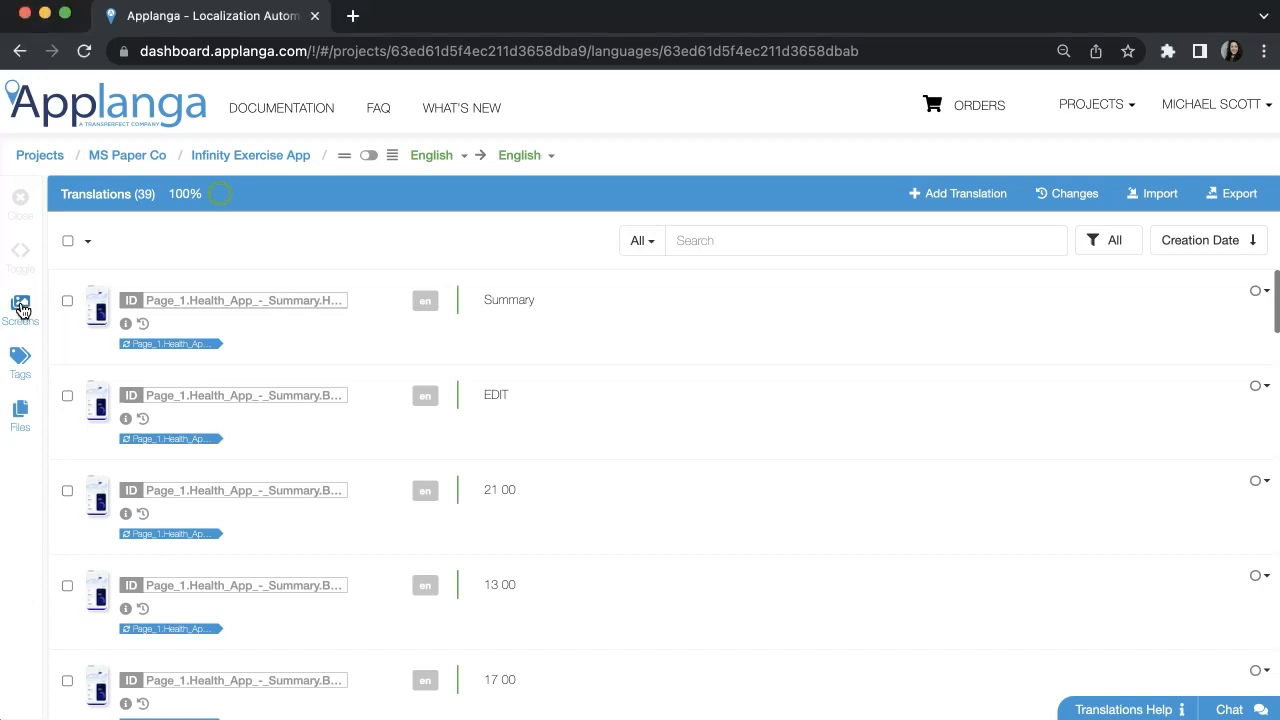
pyautogui.click(22, 311)
pyautogui.click(81, 481)
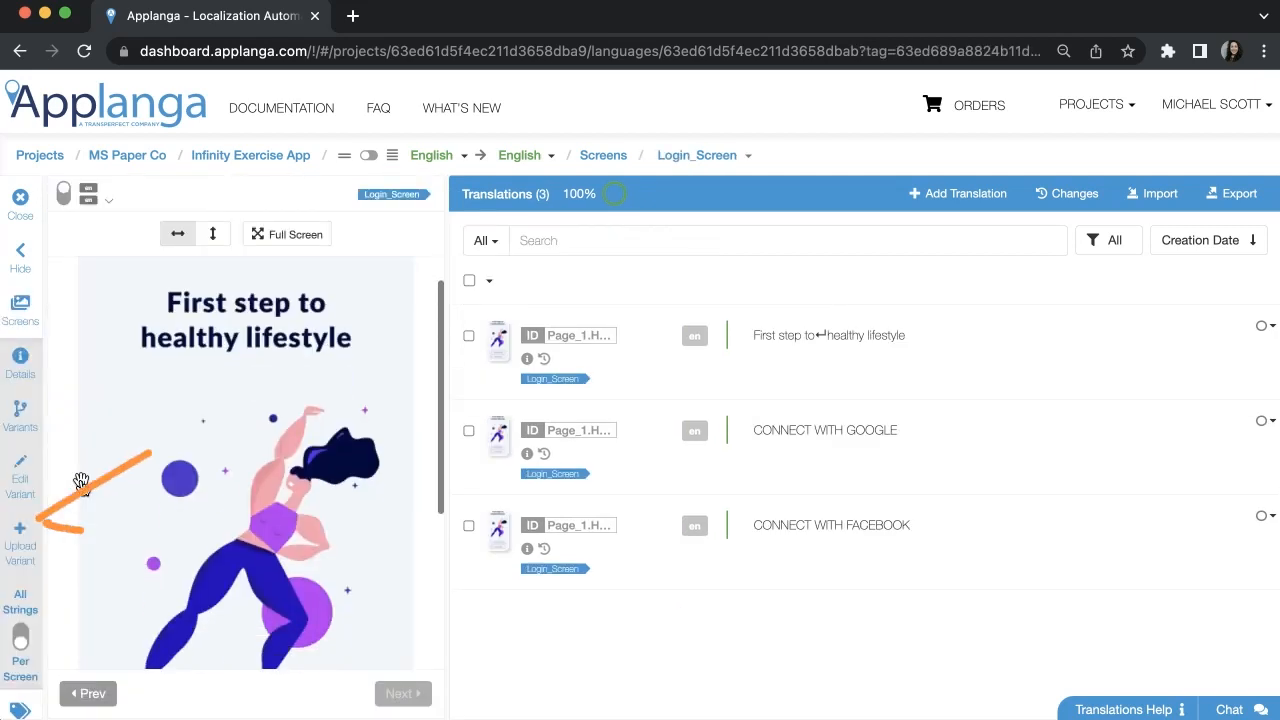
pyautogui.scroll(-5, 81, 481)
pyautogui.click(28, 560)
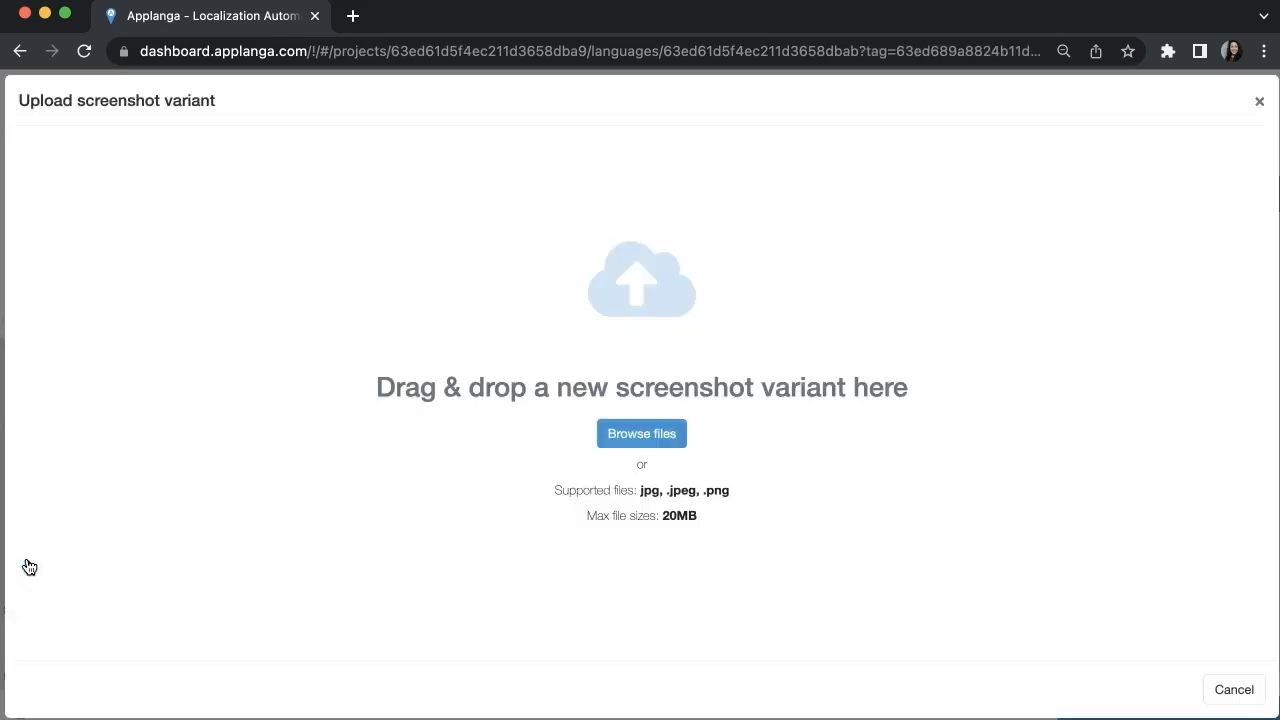
pyautogui.click(628, 436)
pyautogui.click(552, 236)
pyautogui.click(1114, 548)
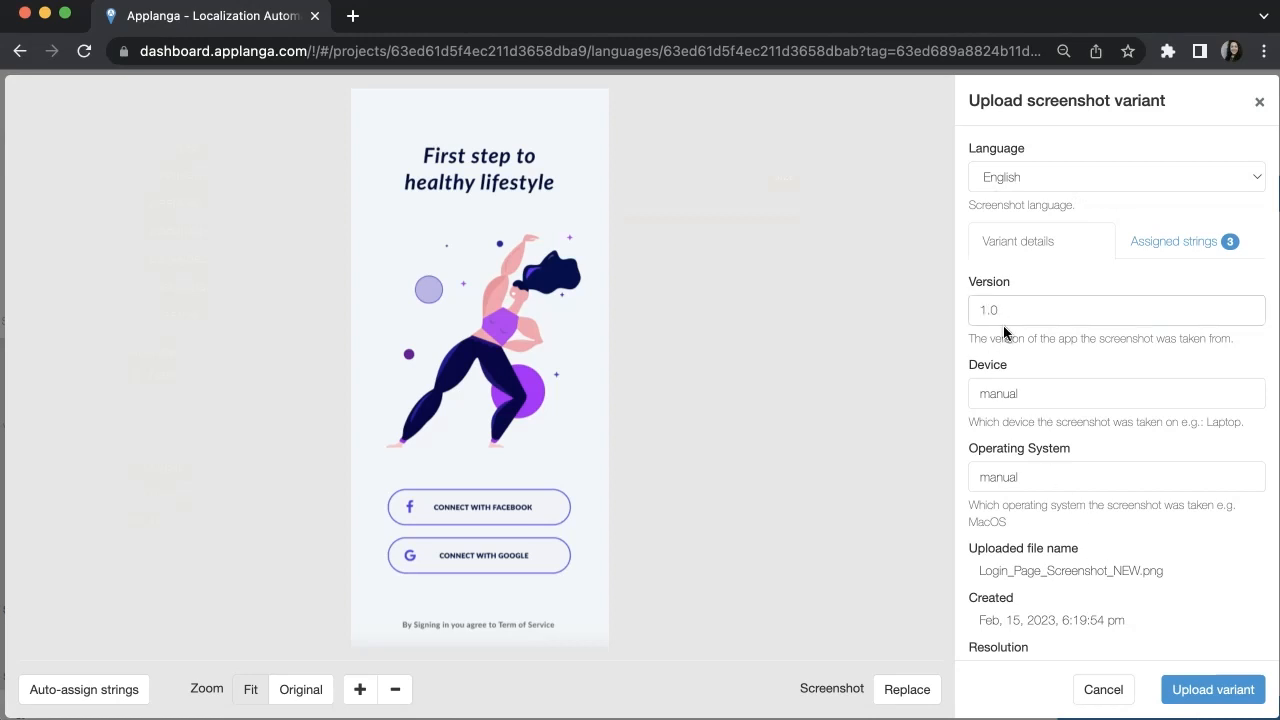
# Complete the details of the new Login_Screen screenshot variant as version 2.0 and upload it.
pyautogui.scroll(-3, 1040, 364)
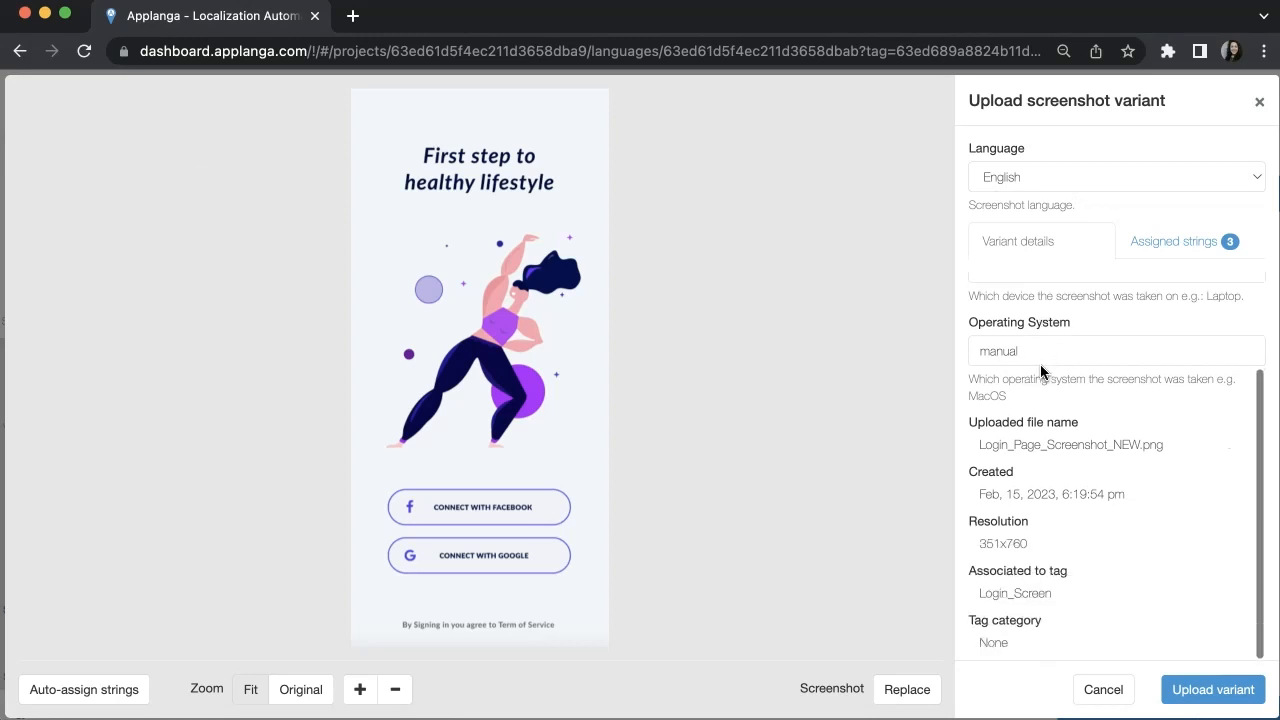
pyautogui.click(1200, 690)
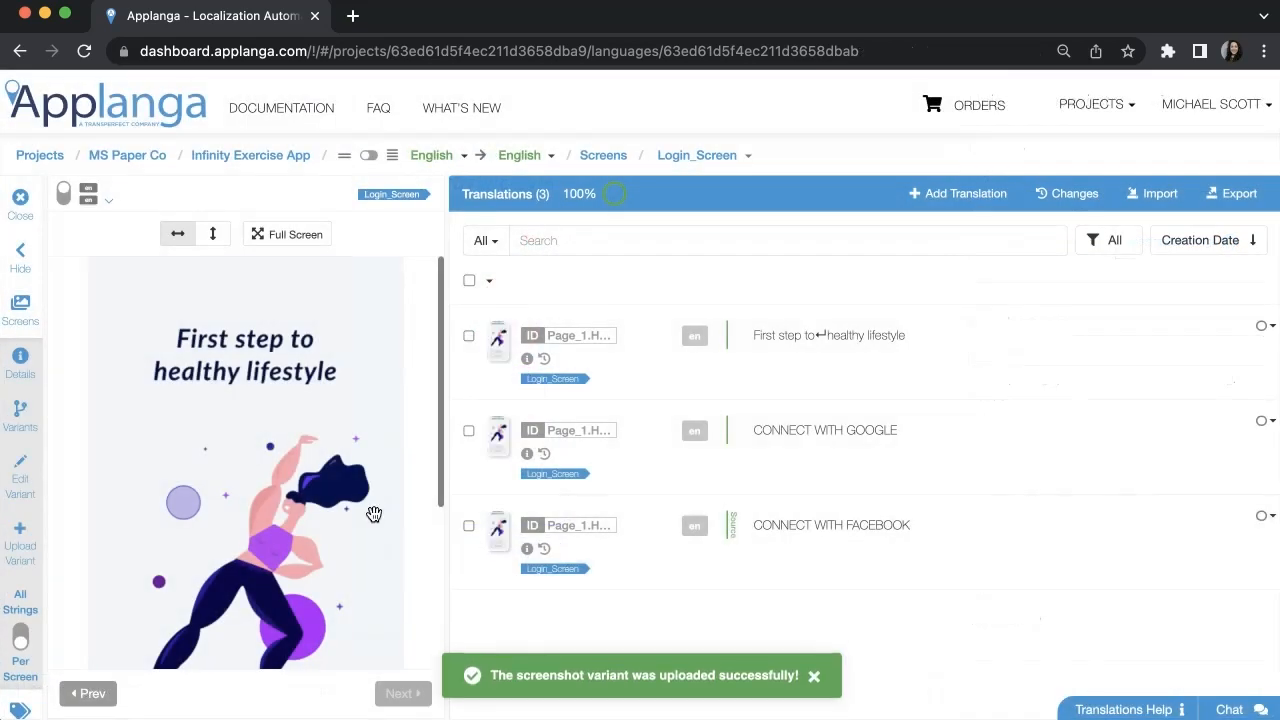
# Fit the Login_Screen preview to its full height and switch between the version 2.0 and version 1.0 variants.
pyautogui.click(212, 233)
pyautogui.click(31, 422)
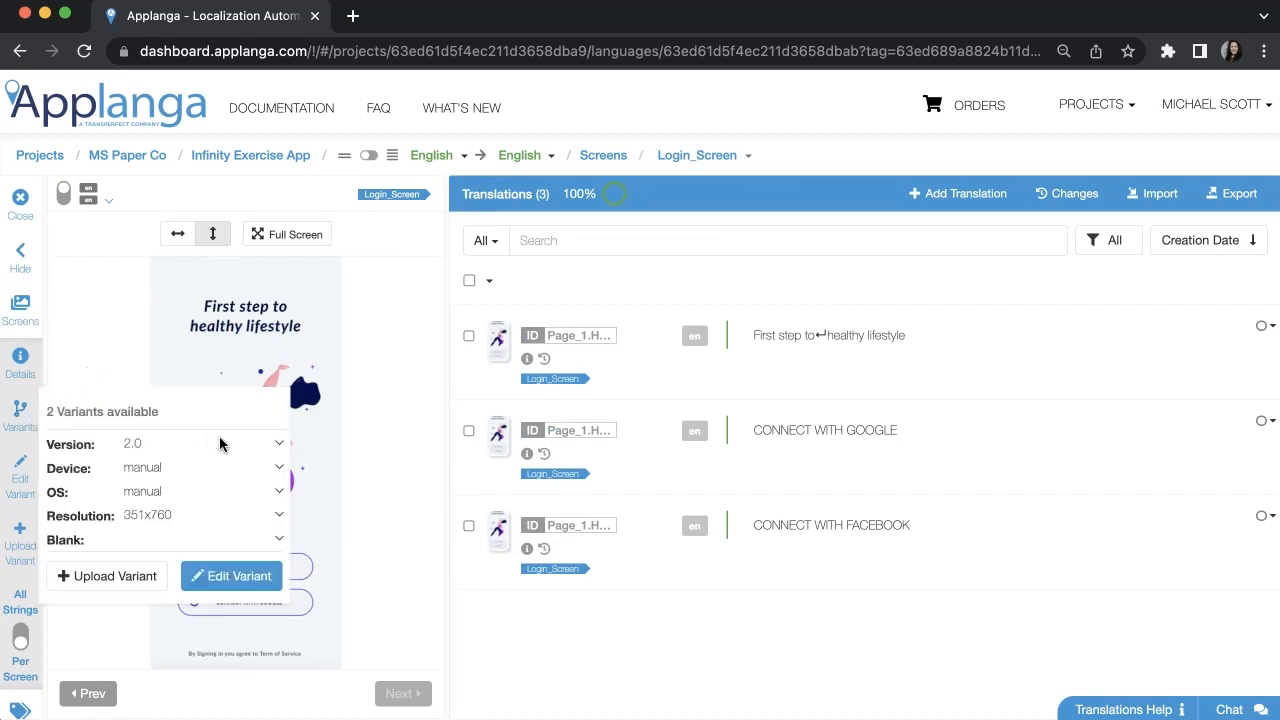
pyautogui.click(278, 443)
pyautogui.click(262, 424)
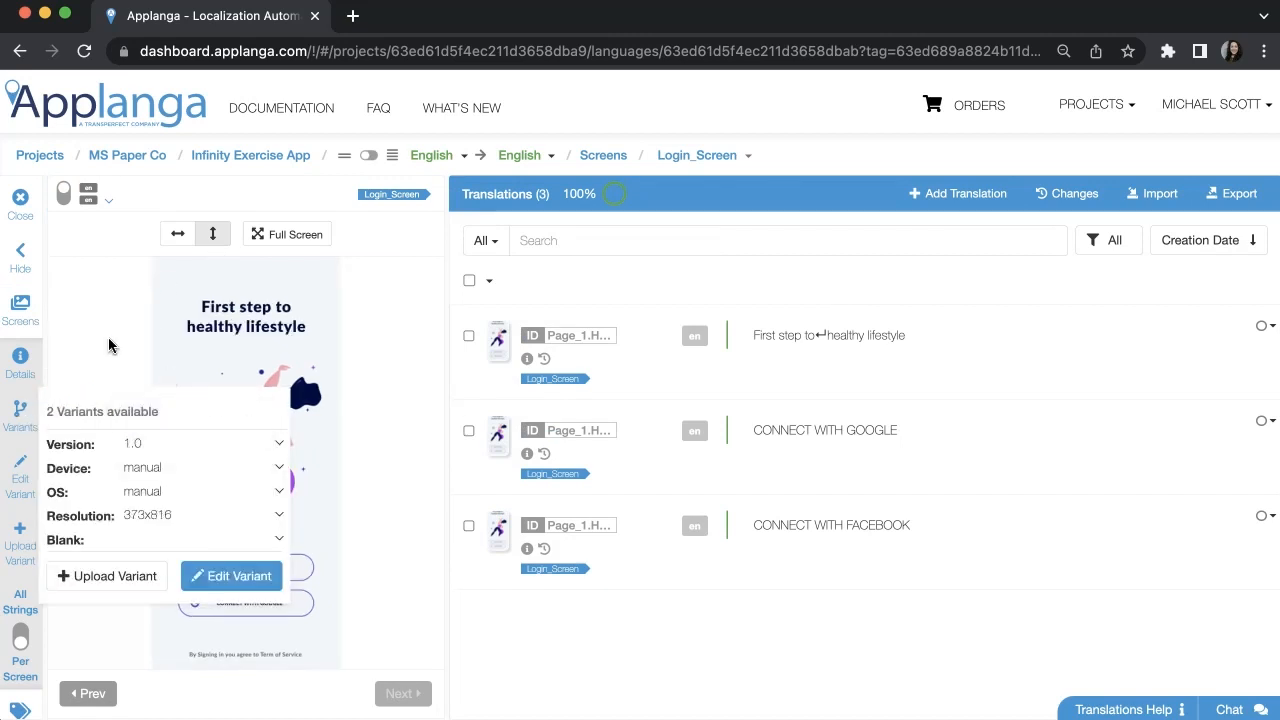
pyautogui.moveTo(31, 421)
pyautogui.click(183, 443)
pyautogui.click(183, 460)
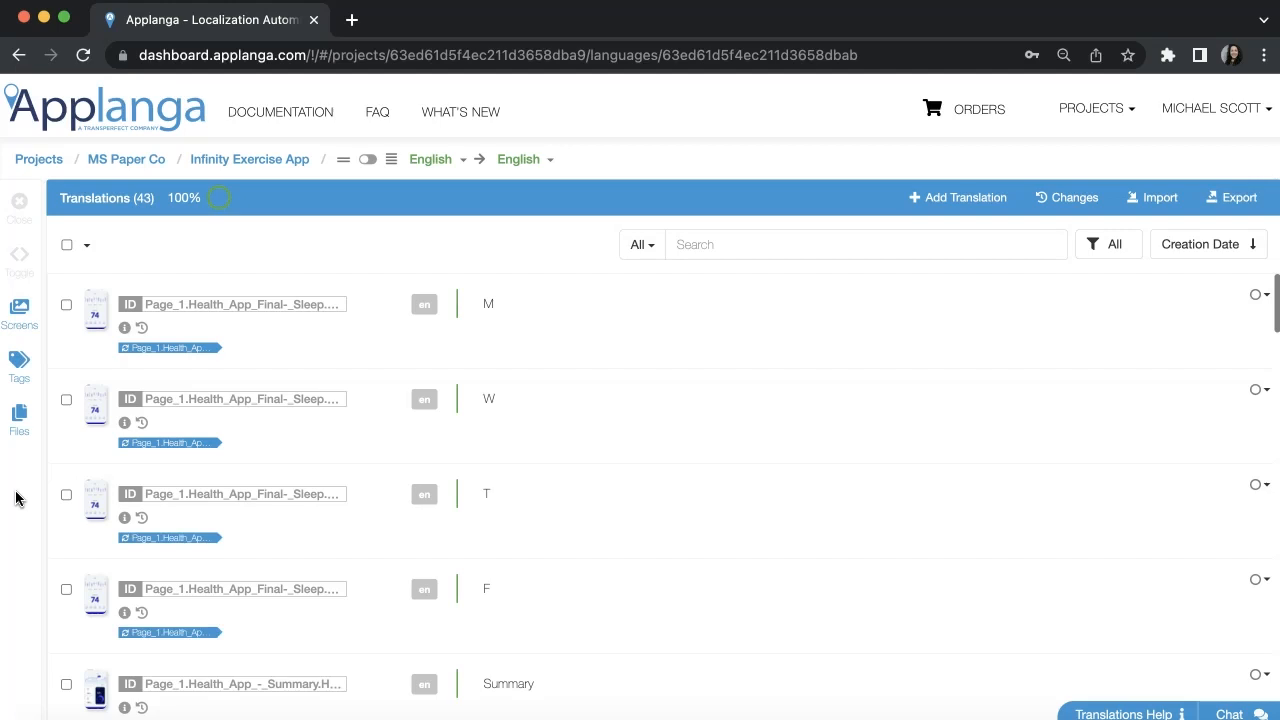
# Delete the Page_1.Health_App_Final-_Sleep screenshot from the project's screens and show the tags without screens.
pyautogui.click(20, 318)
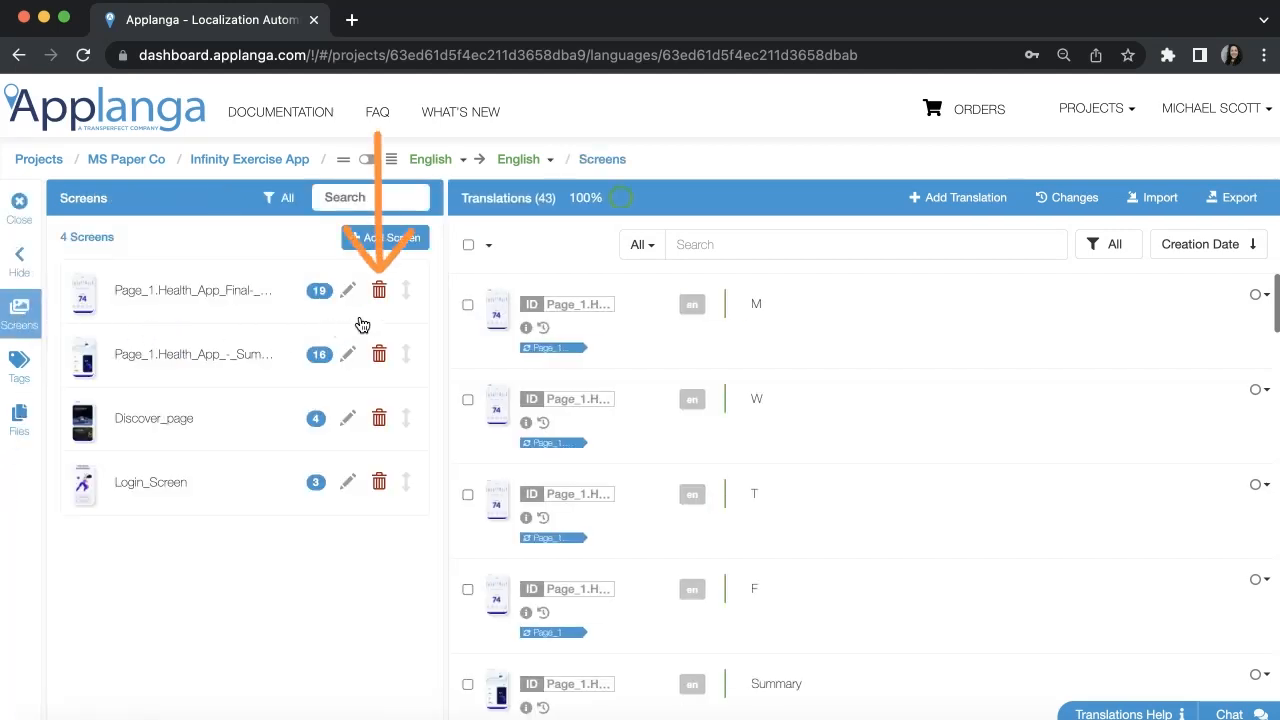
pyautogui.click(378, 292)
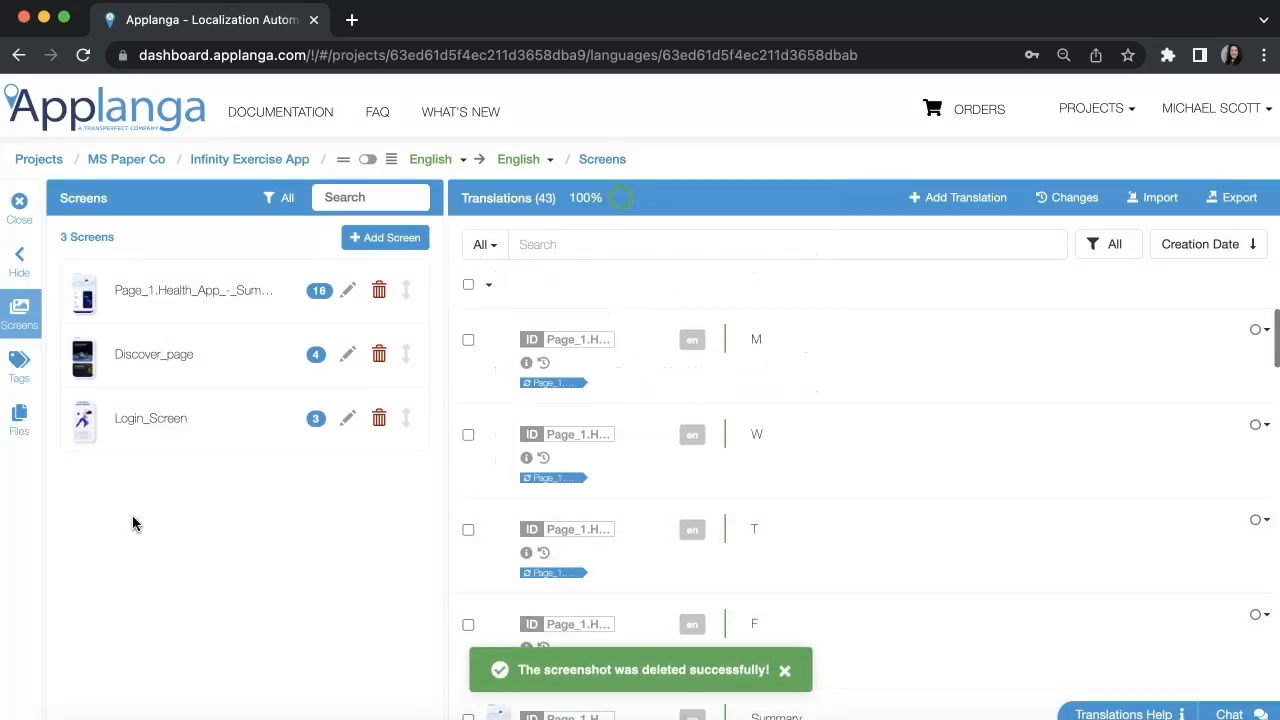
pyautogui.click(19, 365)
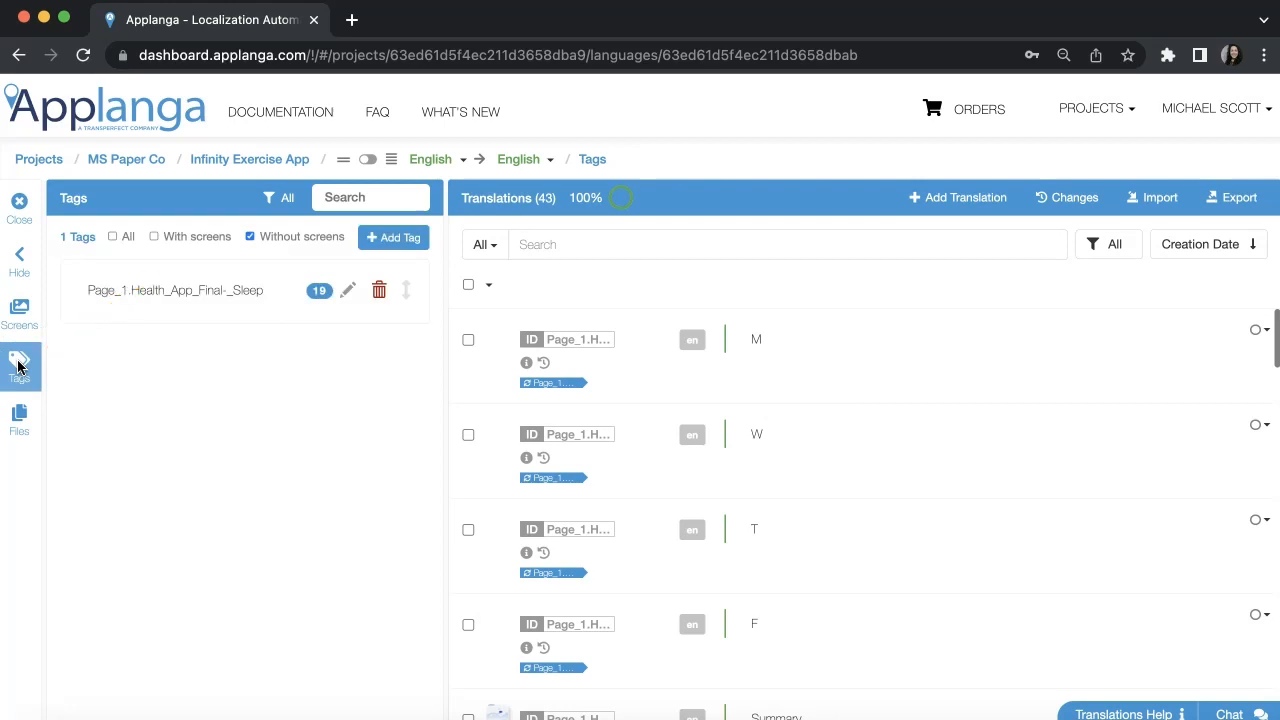